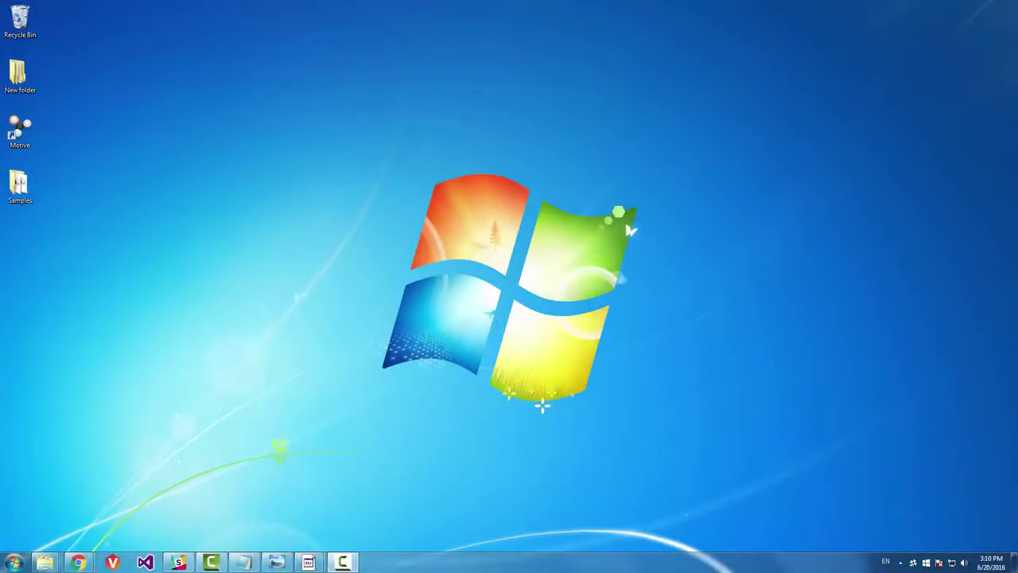
Step: Launch Motive:Body from the desktop and close the Quick Start dialog
{"action": "double_click", "coordinate": [19, 132]}
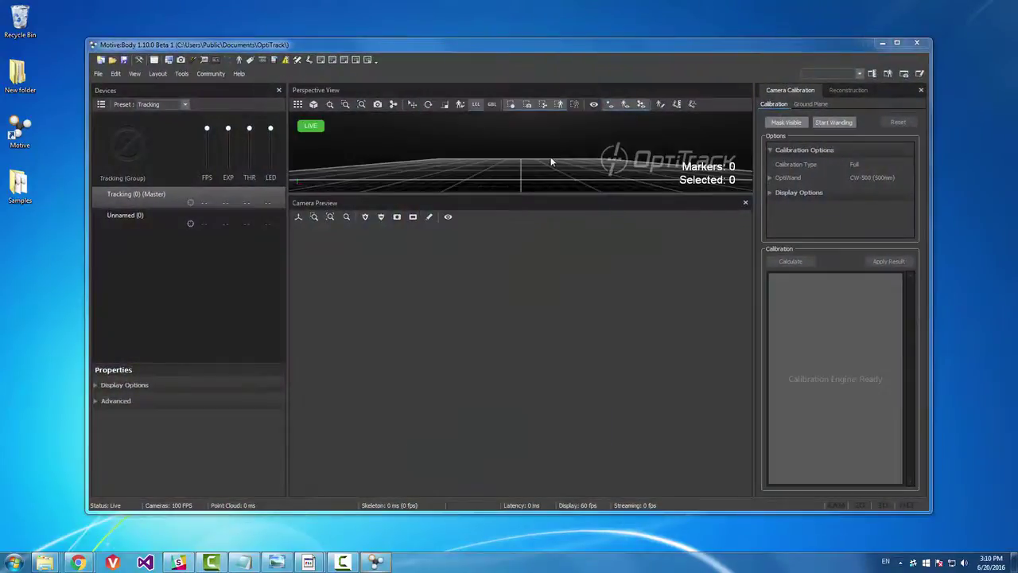
{"action": "left_click", "coordinate": [607, 115]}
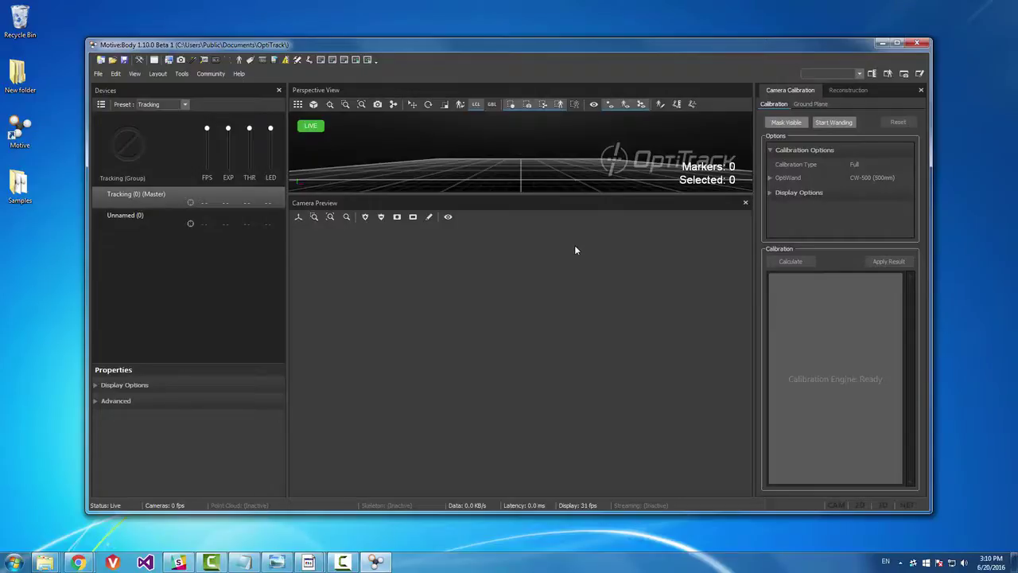
Step: Open the 'markerset sample' take, close Camera Preview, and maximize the window
{"action": "left_click", "coordinate": [112, 59]}
{"action": "double_click", "coordinate": [223, 126]}
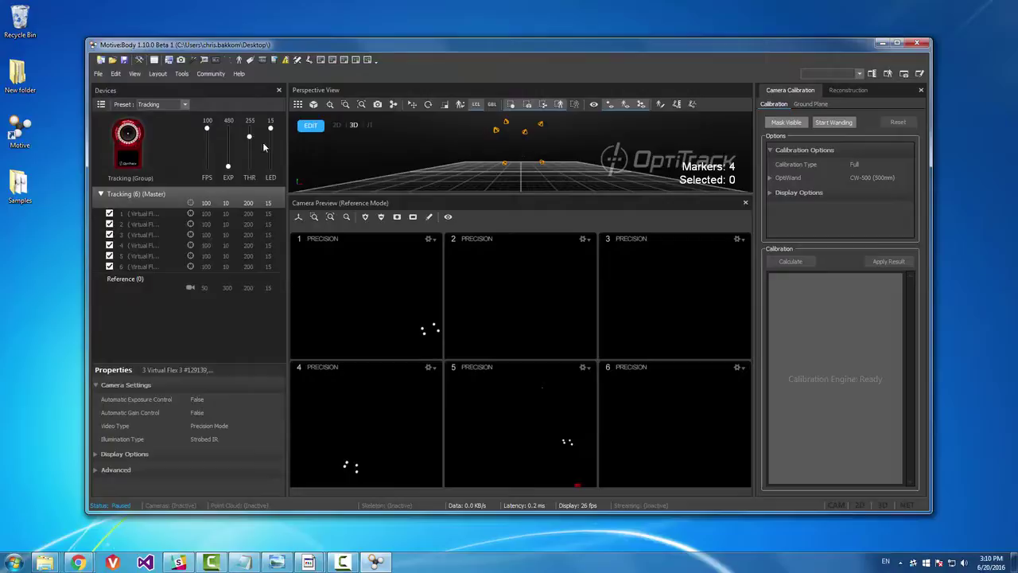
{"action": "left_click", "coordinate": [745, 203]}
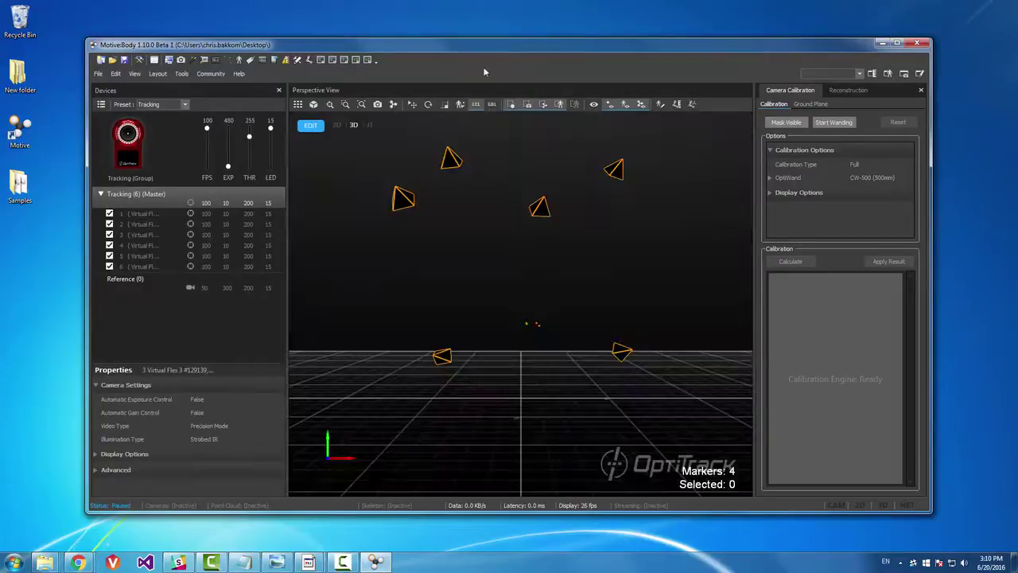
{"action": "double_click", "coordinate": [478, 44]}
Step: Orbit and zoom to the four markers, select them, then clear the selection
{"action": "right_click_drag", "start_coordinate": [689, 216], "coordinate": [573, 314]}
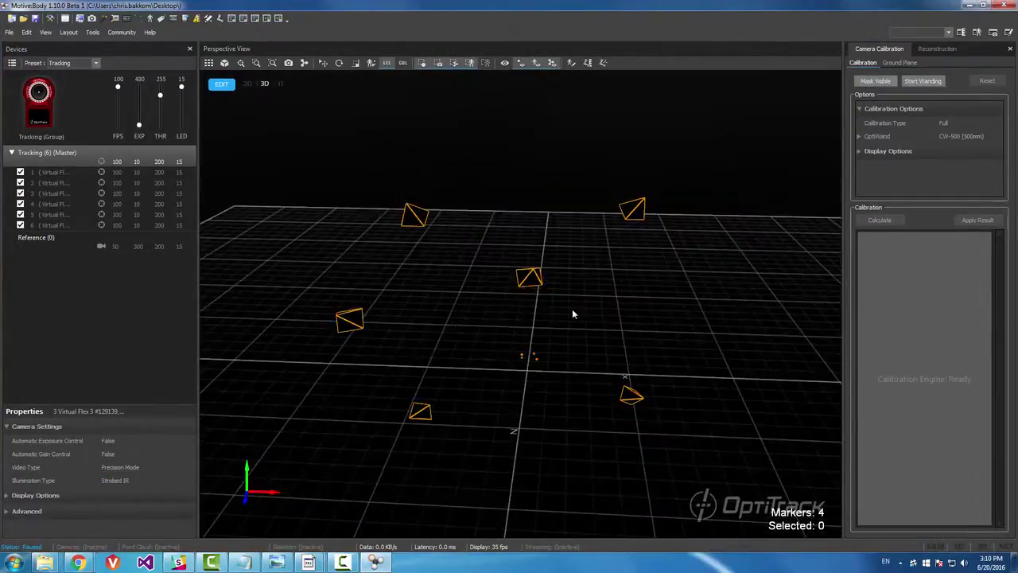
{"action": "scroll", "coordinate": [538, 360], "scroll_direction": "up", "scroll_amount": 3}
{"action": "scroll", "coordinate": [538, 359], "scroll_direction": "up", "scroll_amount": 3}
{"action": "middle_click_drag", "start_coordinate": [548, 357], "coordinate": [565, 327]}
{"action": "scroll", "coordinate": [486, 294], "scroll_direction": "down", "scroll_amount": 5}
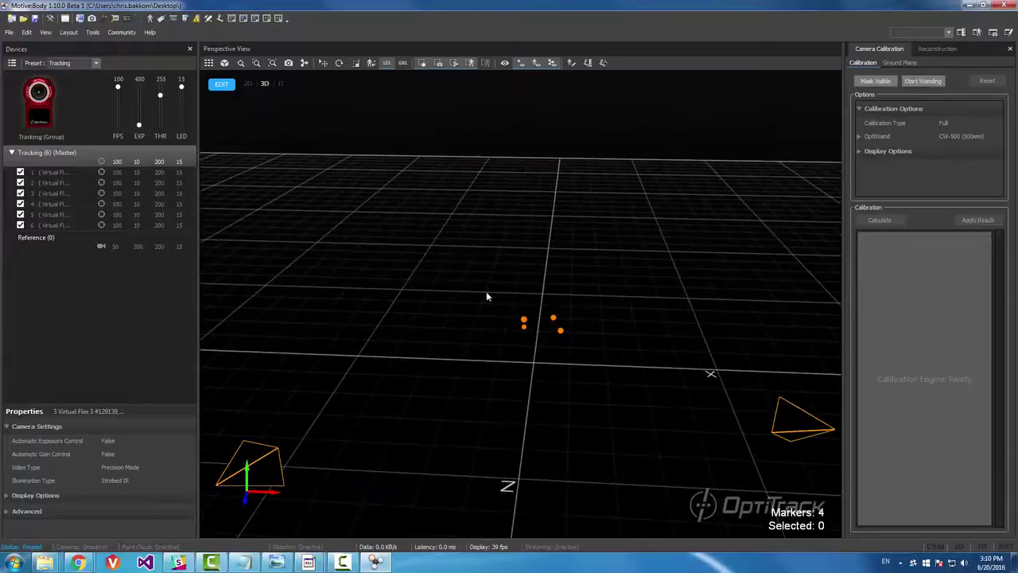
{"action": "left_click_drag", "start_coordinate": [482, 292], "coordinate": [633, 403]}
{"action": "right_click", "coordinate": [636, 319]}
{"action": "left_click", "coordinate": [597, 303]}
Step: Show the Timeline, play the take, scrub to frames 256 and 304, and orbit the markers
{"action": "left_click", "coordinate": [119, 19]}
{"action": "left_click", "coordinate": [376, 521]}
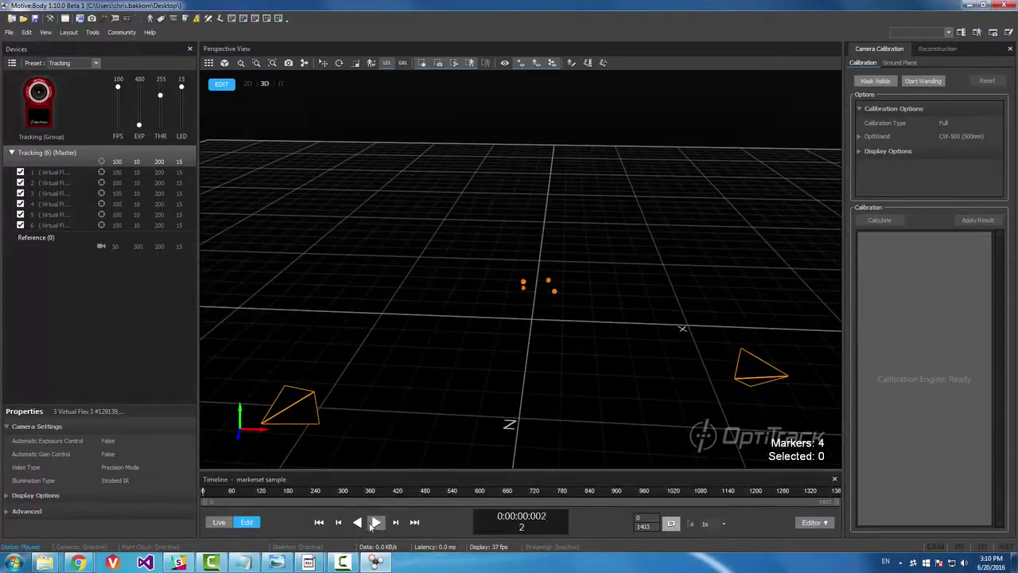
{"action": "right_click_drag", "start_coordinate": [585, 304], "coordinate": [557, 270]}
{"action": "scroll", "coordinate": [493, 262], "scroll_direction": "up", "scroll_amount": 3}
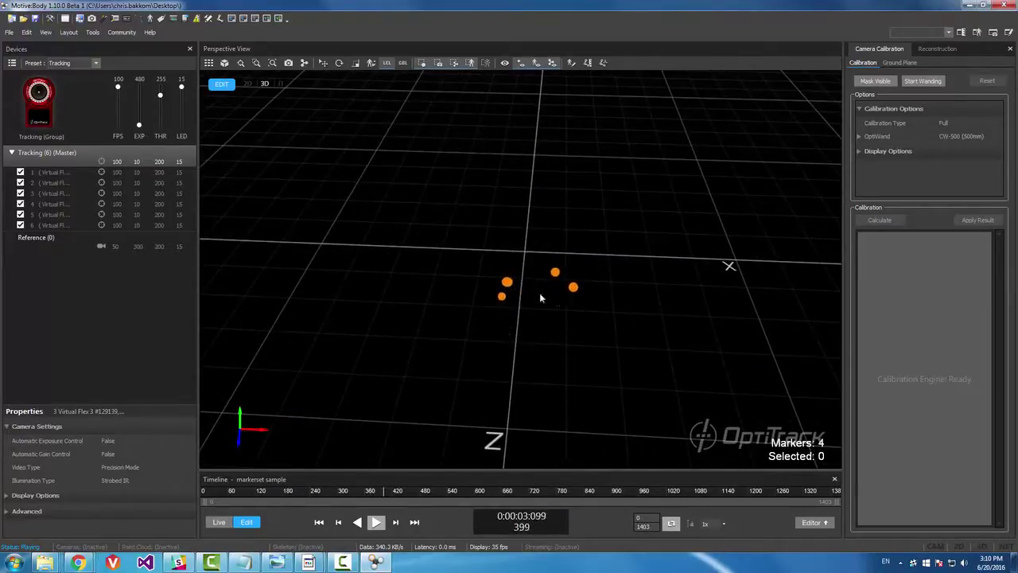
{"action": "left_click_drag", "start_coordinate": [427, 498], "coordinate": [342, 495]}
{"action": "right_click_drag", "start_coordinate": [586, 295], "coordinate": [612, 314]}
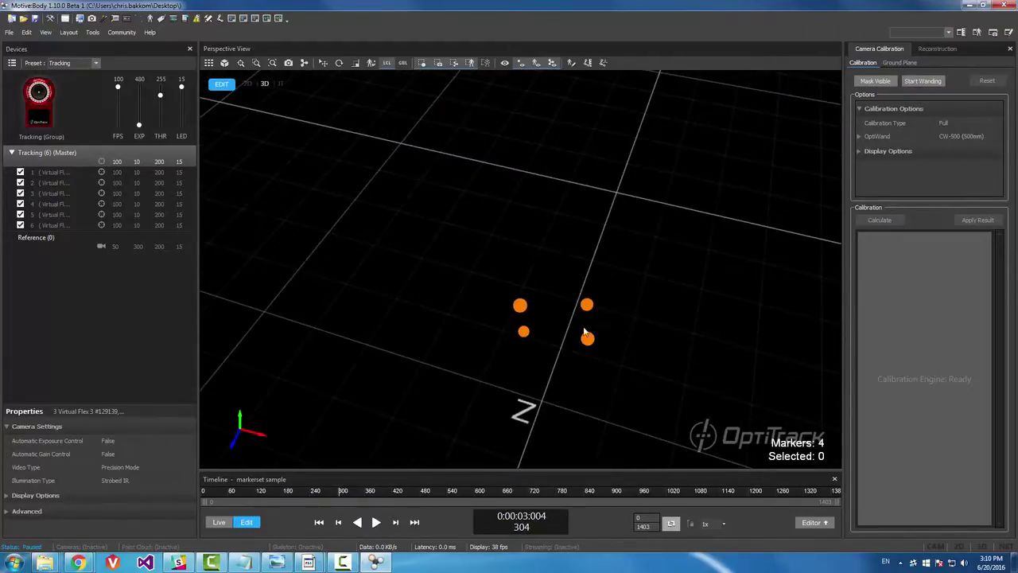
{"action": "right_click_drag", "start_coordinate": [571, 371], "coordinate": [543, 239]}
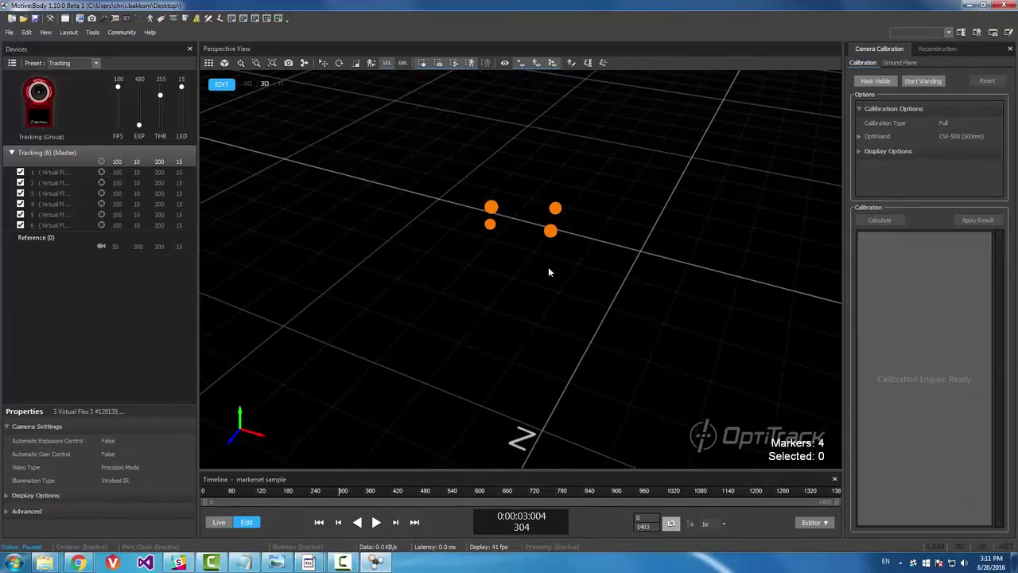
{"action": "right_click_drag", "start_coordinate": [586, 168], "coordinate": [442, 212]}
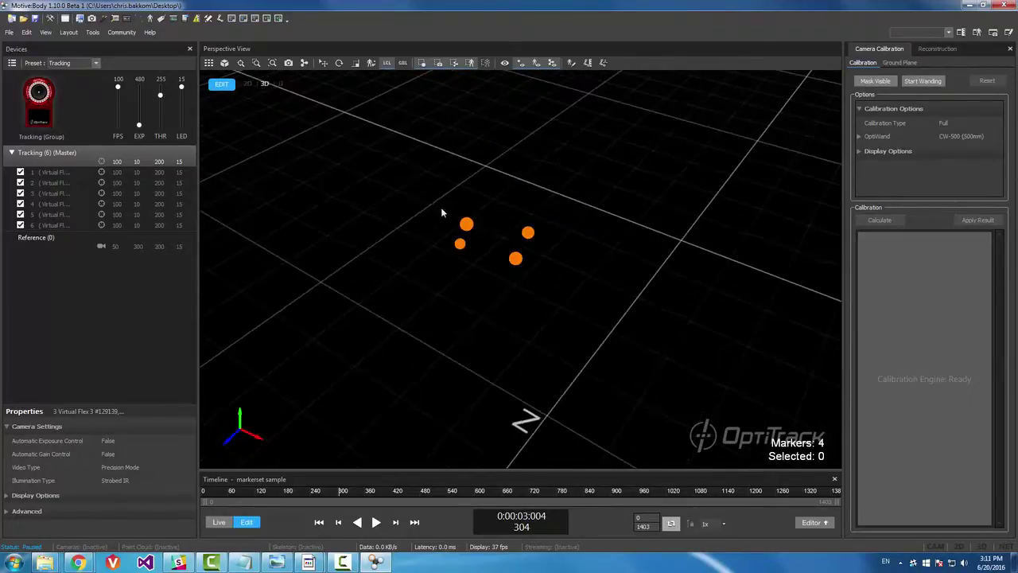
{"action": "right_click_drag", "start_coordinate": [496, 241], "coordinate": [518, 245]}
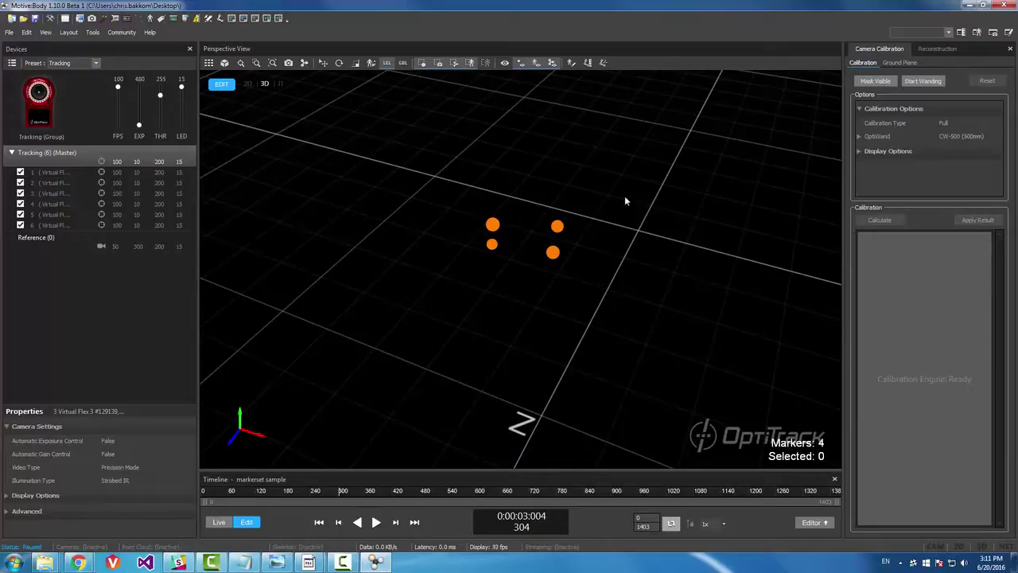
Step: Dock the Project pane beside the device list and create a marker set for the take
{"action": "left_click", "coordinate": [81, 19]}
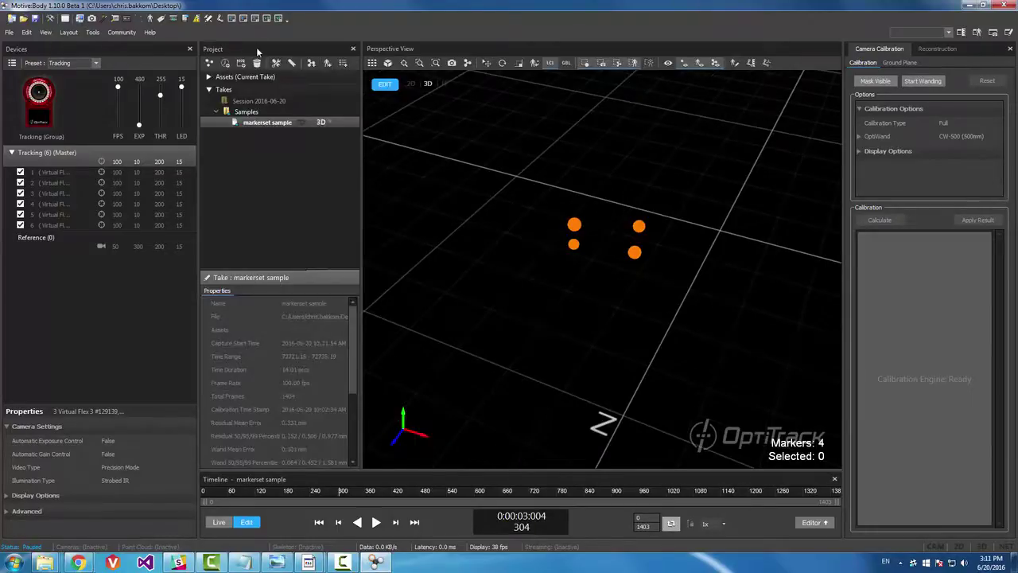
{"action": "left_click_drag", "start_coordinate": [256, 47], "coordinate": [132, 52]}
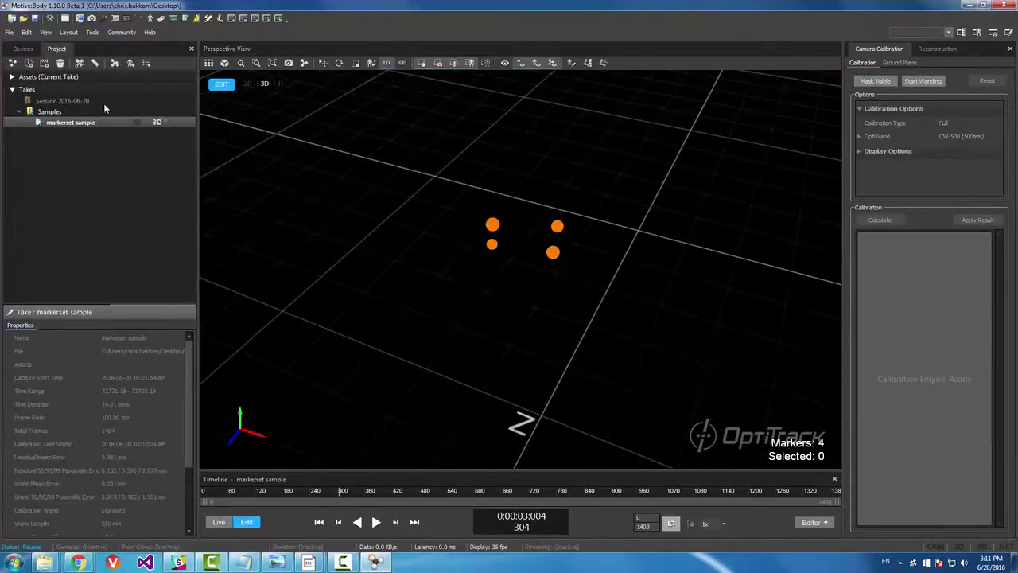
{"action": "left_click", "coordinate": [147, 64]}
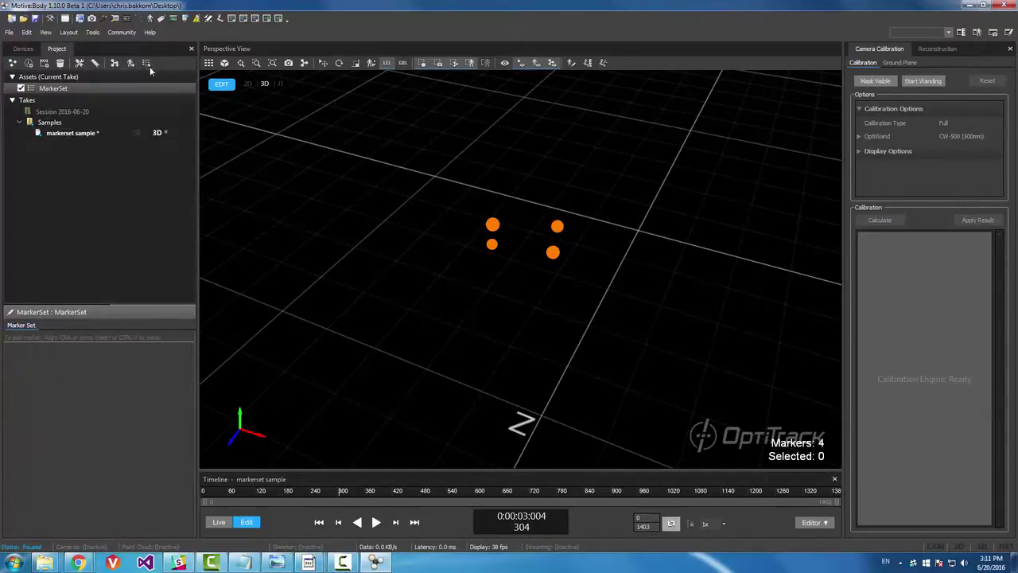
Step: Add a test label 'Head' to the marker set, then remove it
{"action": "right_click", "coordinate": [96, 377]}
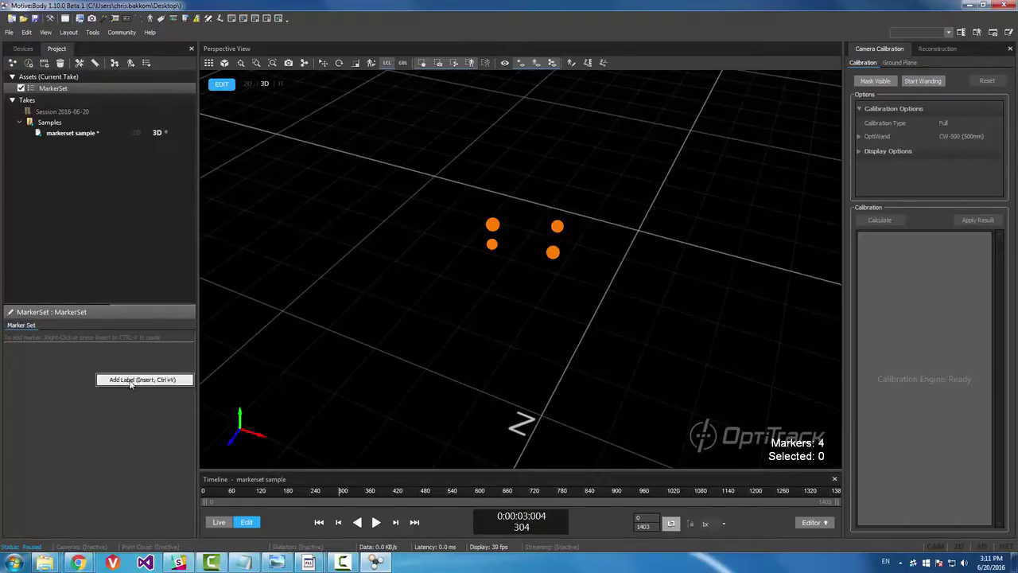
{"action": "left_click", "coordinate": [131, 382]}
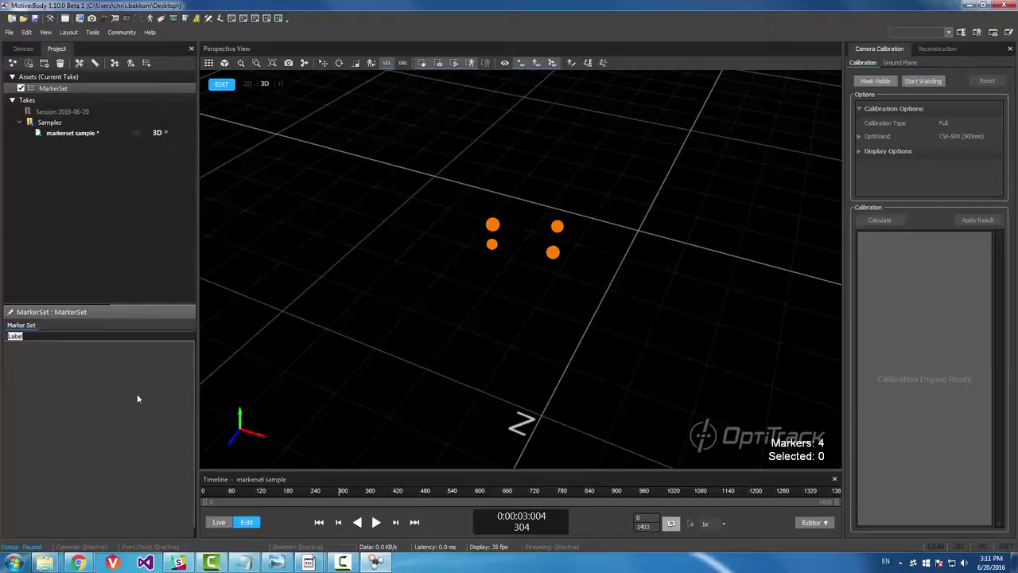
{"action": "type", "text": "Head"}
{"action": "key", "text": "Return"}
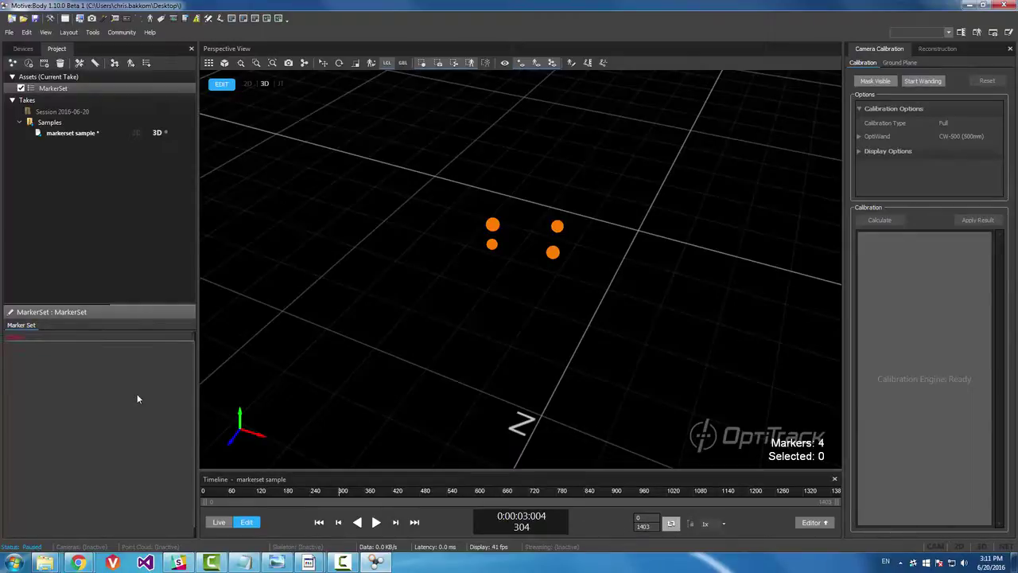
{"action": "right_click", "coordinate": [35, 335]}
{"action": "left_click", "coordinate": [91, 353]}
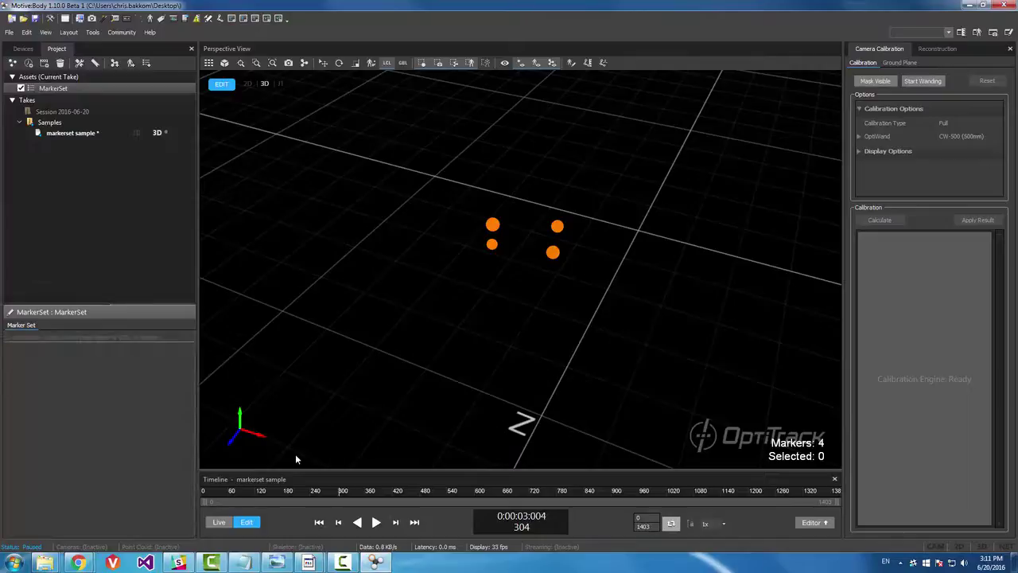
Step: Paste the copied Notepad names index, pinky, index_knuckle, pinky_knuckle as marker set labels
{"action": "left_click", "coordinate": [242, 562]}
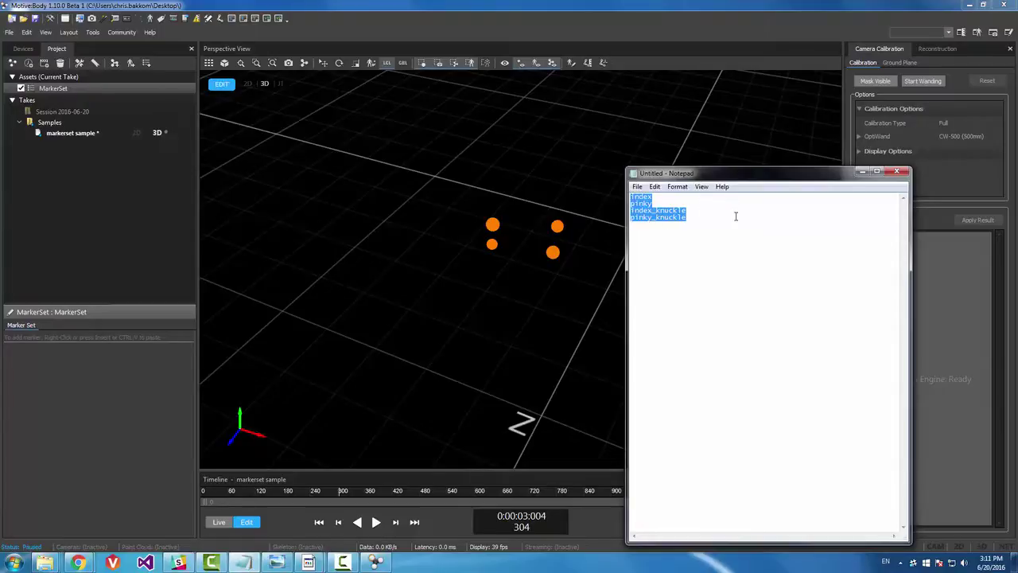
{"action": "left_click", "coordinate": [79, 429]}
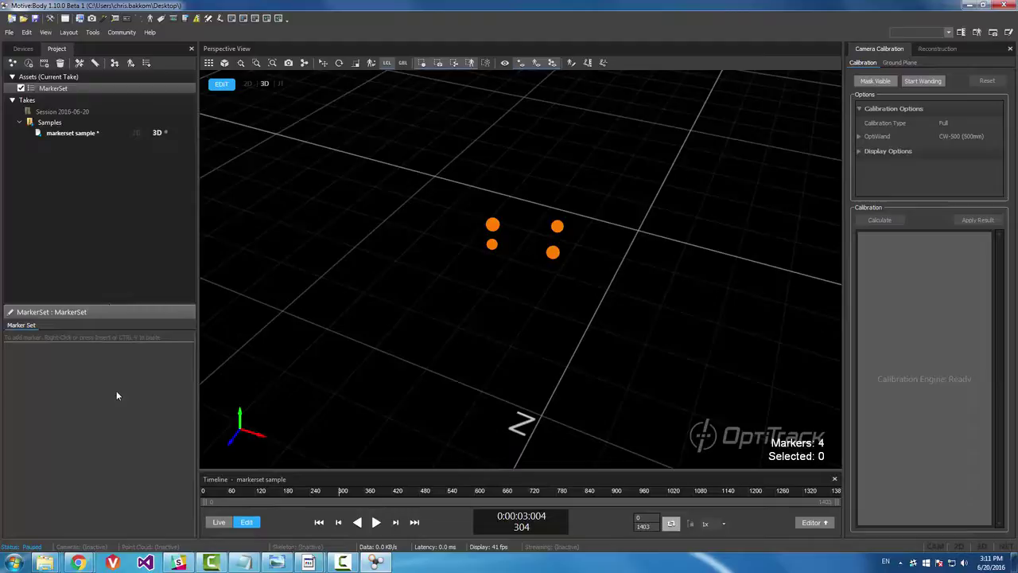
{"action": "key", "text": "ctrl+v"}
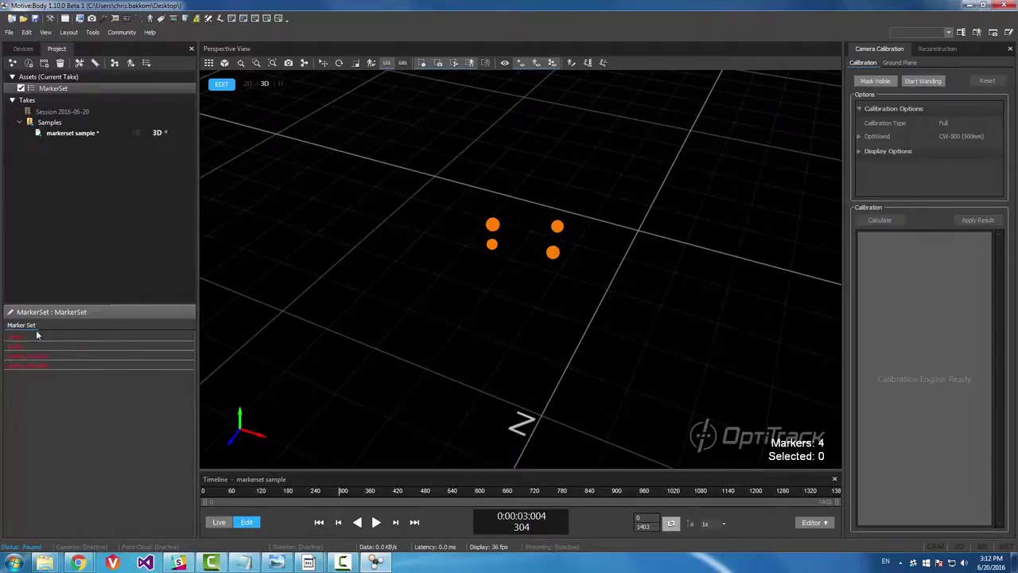
{"action": "right_click_drag", "start_coordinate": [665, 257], "coordinate": [377, 199]}
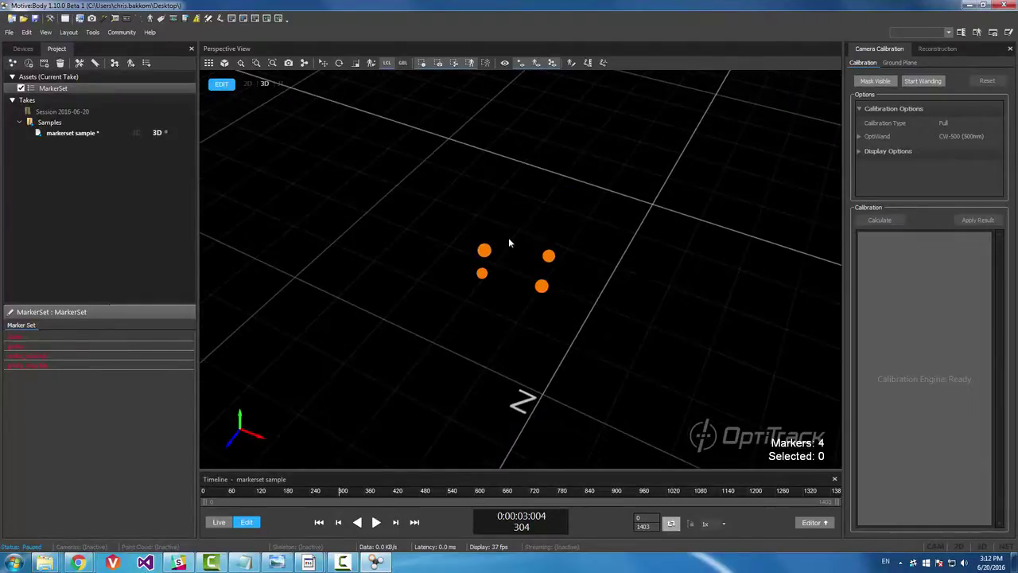
Step: Open the Labeling pane, close Calibration and Reconstruction panes, and widen Labeling
{"action": "left_click", "coordinate": [161, 18]}
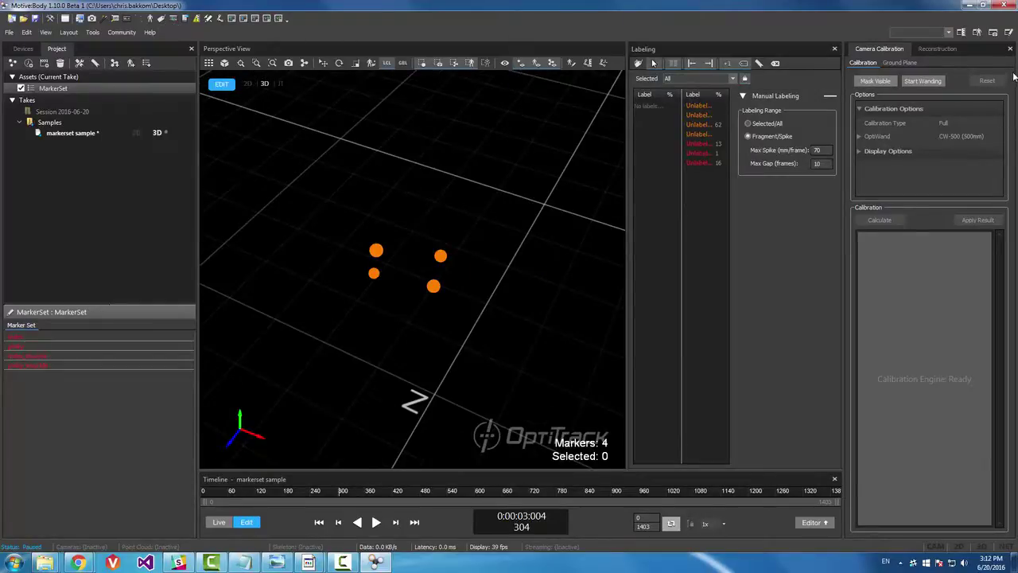
{"action": "left_click", "coordinate": [1010, 49]}
{"action": "left_click", "coordinate": [1010, 49]}
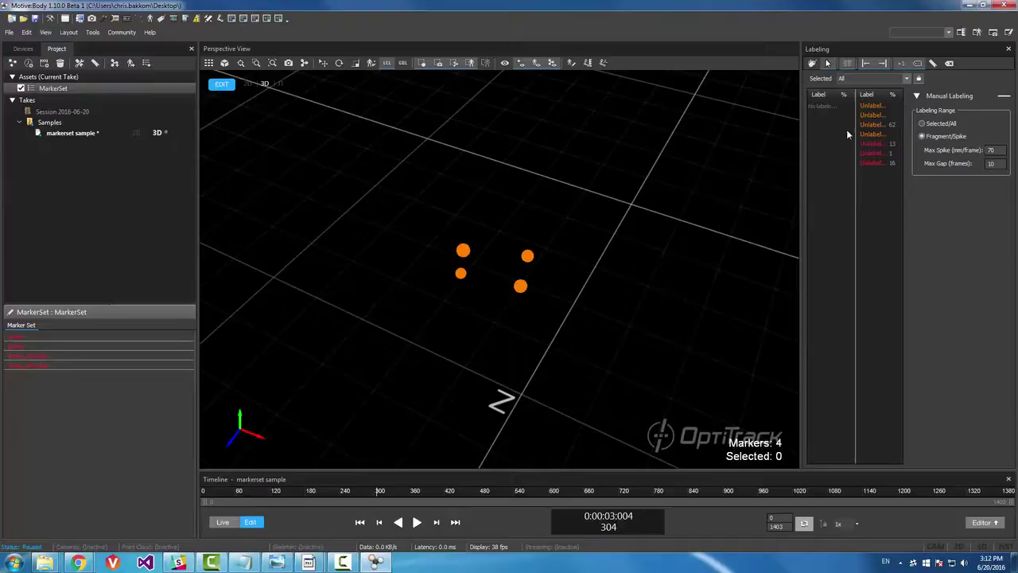
{"action": "left_click_drag", "start_coordinate": [800, 104], "coordinate": [750, 104]}
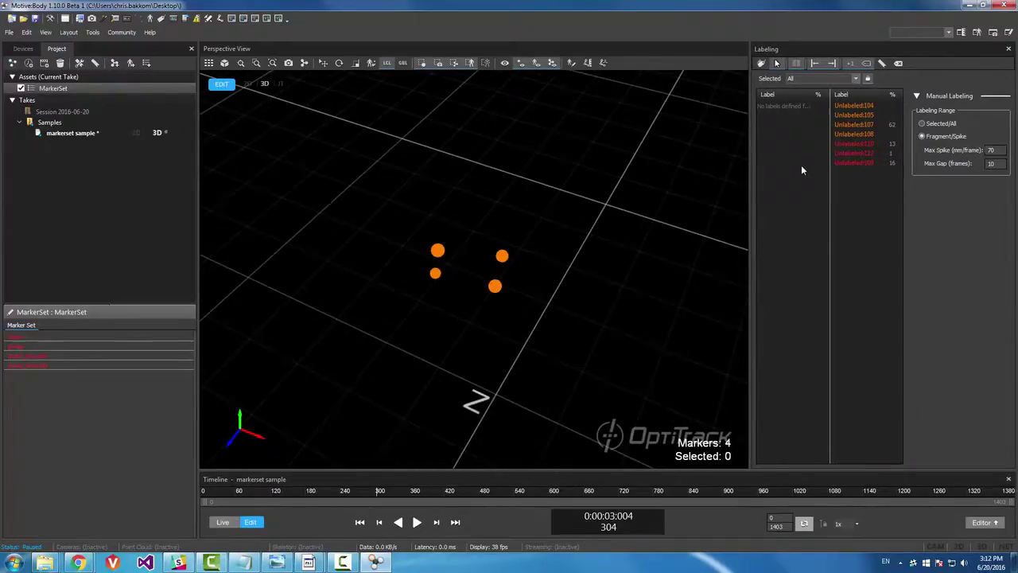
{"action": "right_click_drag", "start_coordinate": [548, 204], "coordinate": [530, 211]}
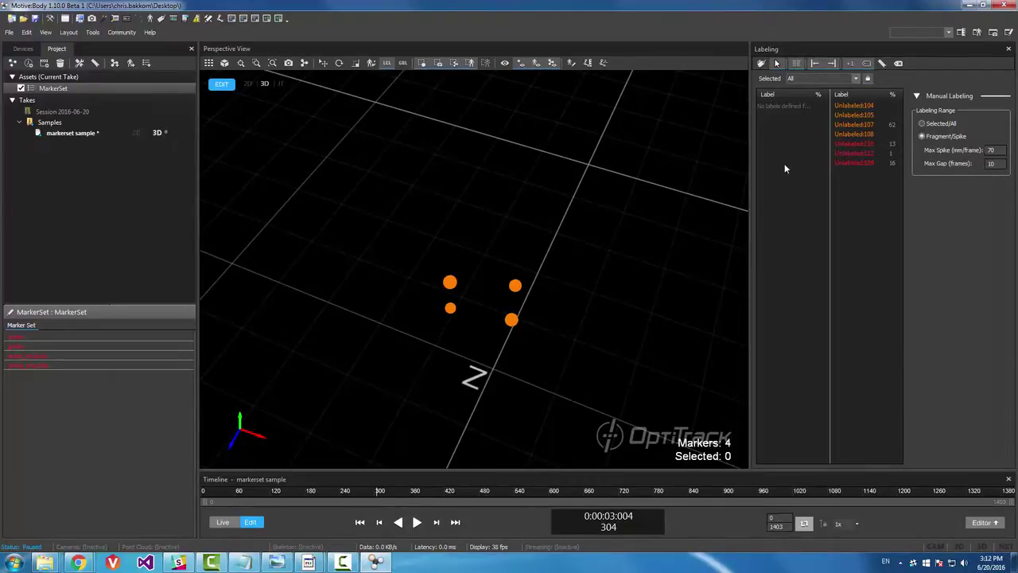
Step: Rename the MarkerSet asset to 'Hand' and select Hand in the Labeling pane
{"action": "left_click", "coordinate": [856, 79]}
{"action": "left_click", "coordinate": [806, 97]}
{"action": "double_click", "coordinate": [62, 87]}
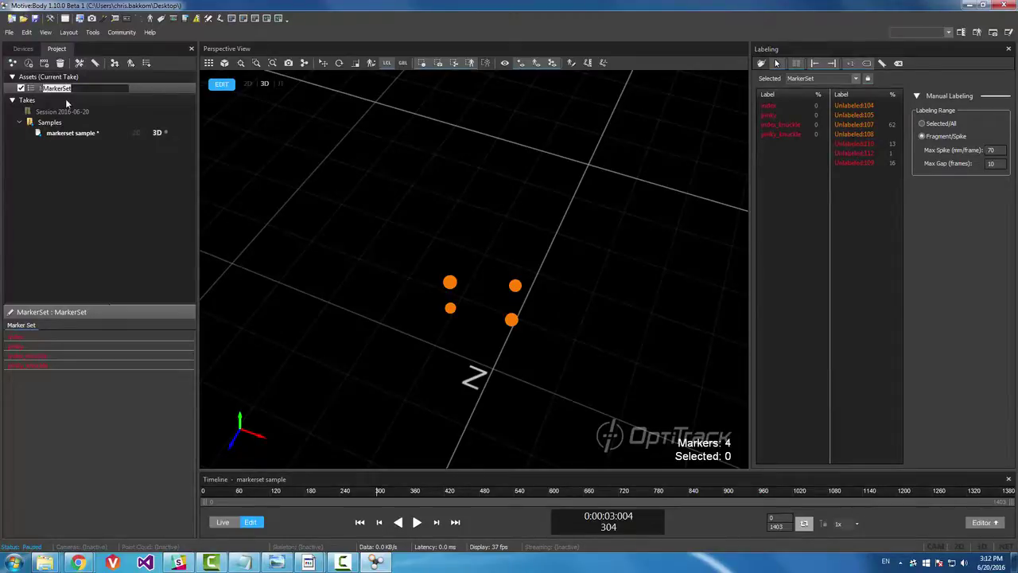
{"action": "key", "text": "Return"}
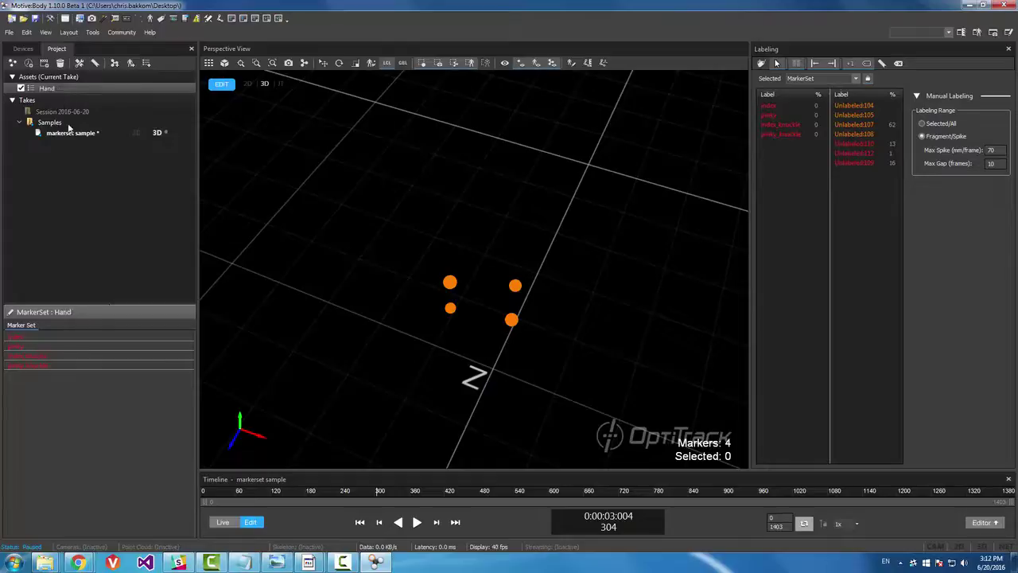
{"action": "left_click", "coordinate": [821, 78]}
{"action": "left_click", "coordinate": [807, 96]}
Step: Pick the index label, enable QuickLabel, and switch the take to 2D data and back to 3D
{"action": "left_click", "coordinate": [784, 106]}
{"action": "left_click", "coordinate": [762, 67]}
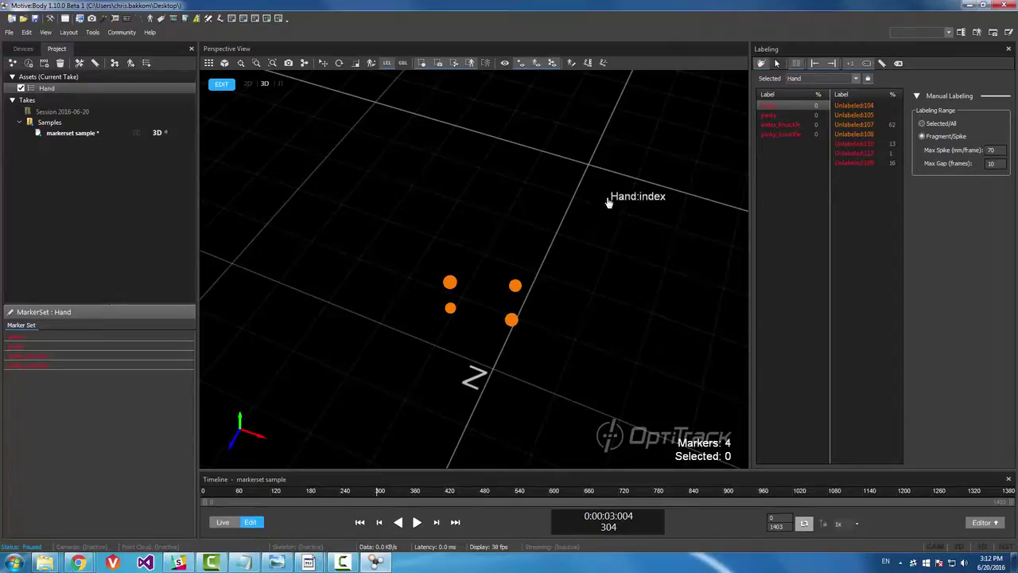
{"action": "right_click_drag", "start_coordinate": [602, 202], "coordinate": [573, 209]}
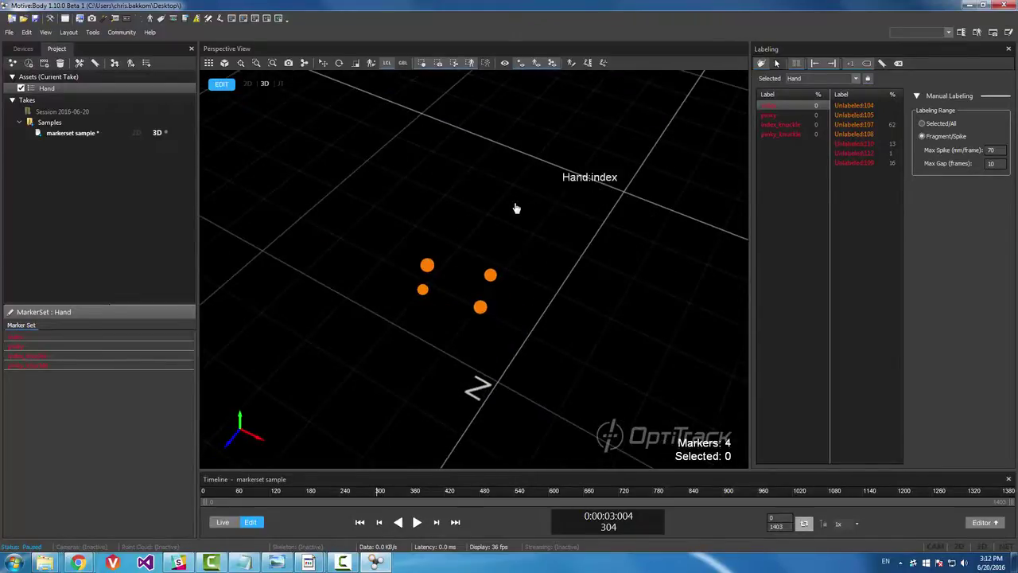
{"action": "left_click", "coordinate": [157, 134]}
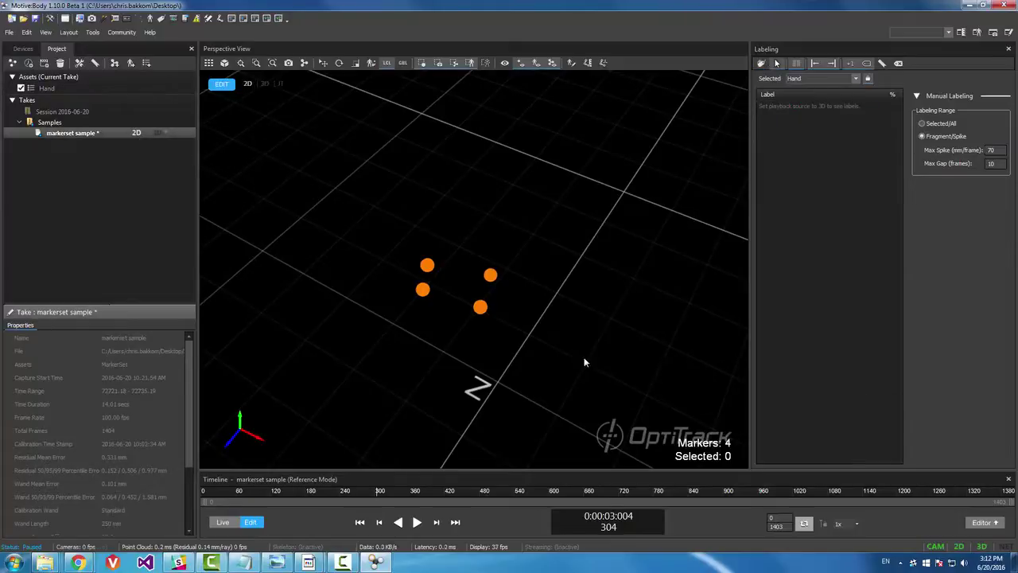
{"action": "mouse_move", "coordinate": [604, 153]}
{"action": "right_mouse_down"}
{"action": "mouse_move", "coordinate": [564, 157]}
{"action": "mouse_move", "coordinate": [638, 140]}
{"action": "mouse_move", "coordinate": [589, 144]}
{"action": "right_mouse_up"}
{"action": "left_click", "coordinate": [154, 132]}
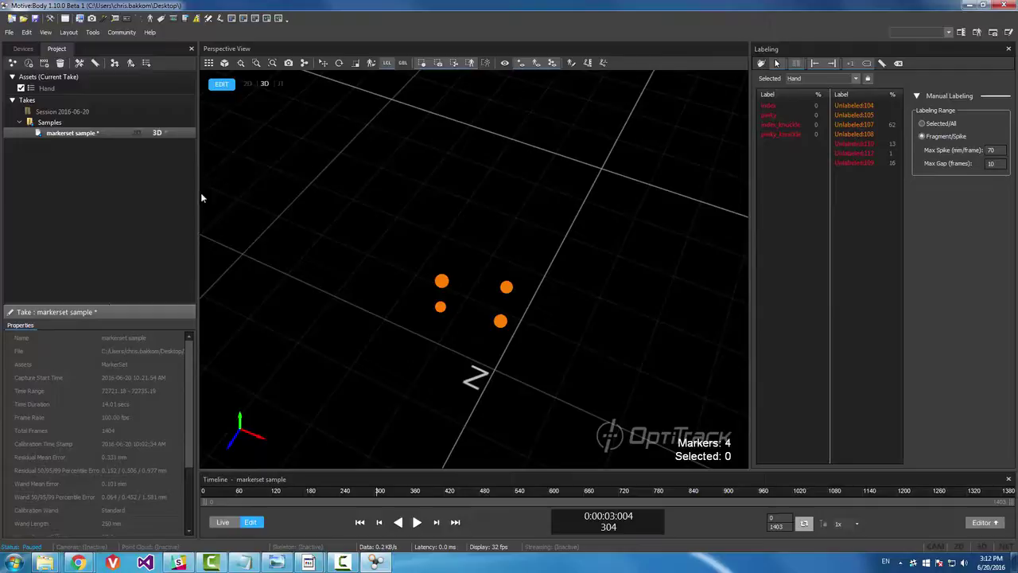
Step: Reselect index and re-enable QuickLabel mode with Ctrl+L, orbiting around the markers
{"action": "left_click", "coordinate": [782, 104]}
{"action": "left_click", "coordinate": [763, 64]}
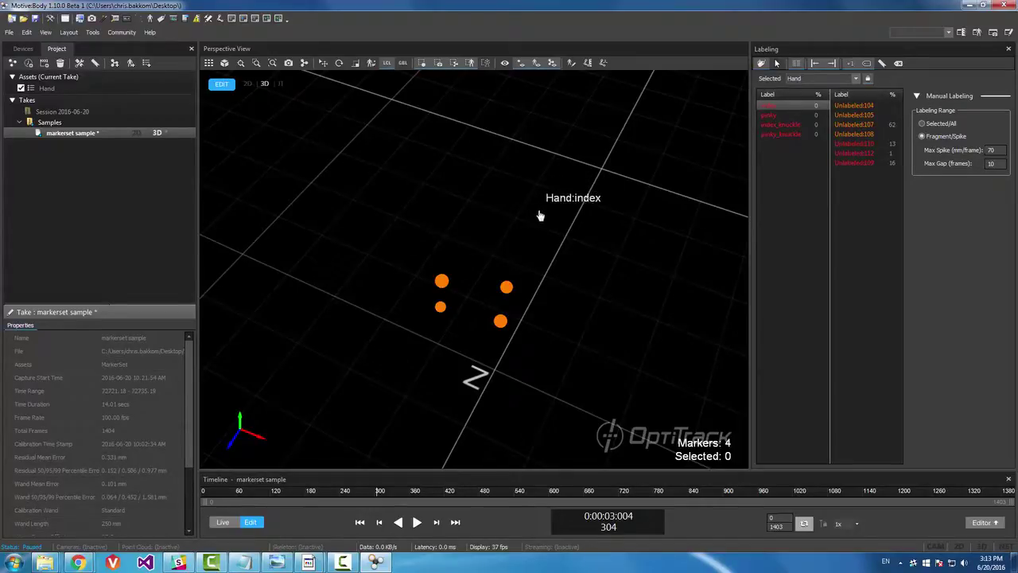
{"action": "key", "text": "Escape"}
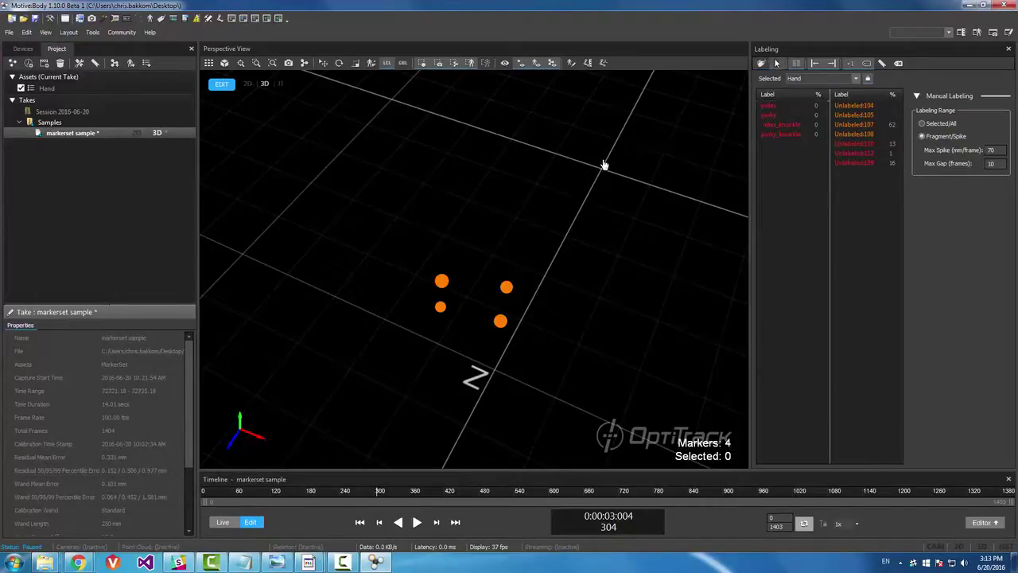
{"action": "key", "text": "ctrl+l"}
{"action": "key", "text": "Escape"}
{"action": "key", "text": "ctrl+l"}
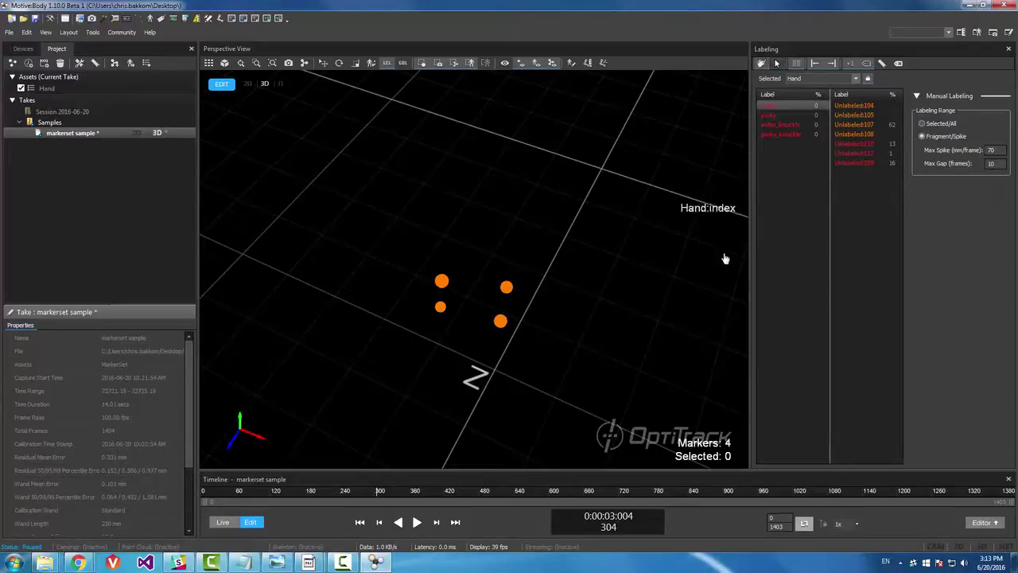
{"action": "right_click_drag", "start_coordinate": [723, 257], "coordinate": [613, 221]}
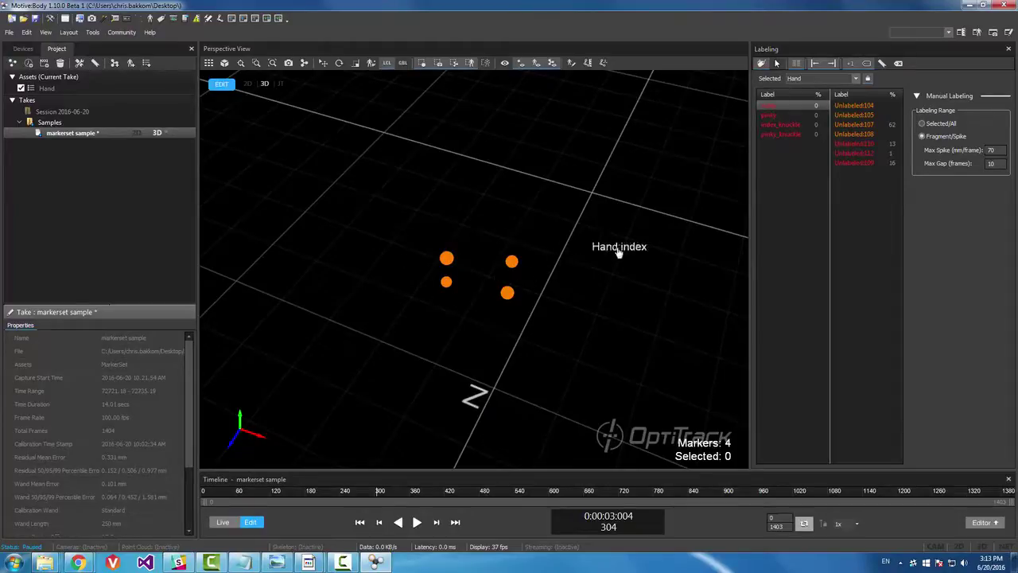
{"action": "right_click_drag", "start_coordinate": [618, 255], "coordinate": [589, 258]}
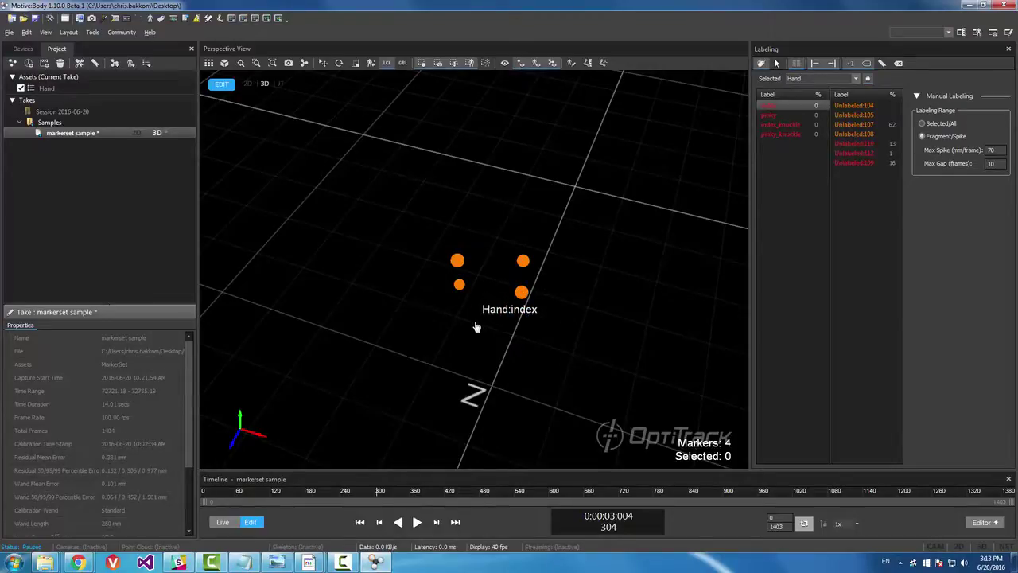
Step: Step back and forth through frames, settling on frame 306
{"action": "key", "text": "Left"}
{"action": "key", "text": "Left"}
{"action": "key", "text": "Left"}
{"action": "key", "text": "Left"}
{"action": "key", "text": "Left"}
{"action": "key", "text": "Left"}
{"action": "key", "text": "Left"}
{"action": "key", "text": "Left"}
{"action": "key", "text": "Right"}
{"action": "key", "text": "Right"}
{"action": "key", "text": "Right"}
{"action": "key", "text": "Right"}
{"action": "key", "text": "Right"}
{"action": "key", "text": "Right"}
{"action": "key", "text": "Right"}
{"action": "key", "text": "Right"}
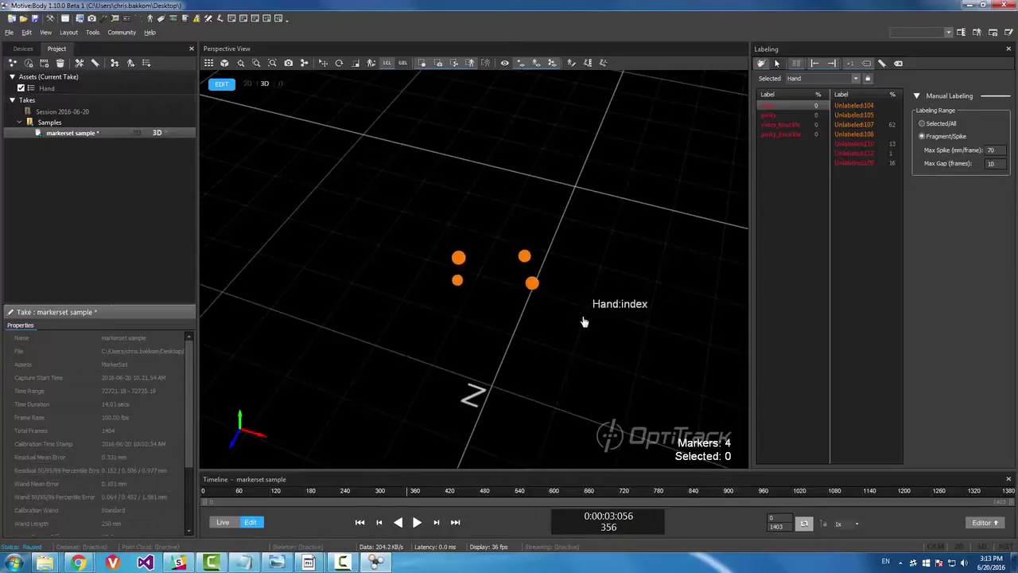
{"action": "key", "text": "Left"}
{"action": "key", "text": "Left"}
{"action": "key", "text": "Left"}
{"action": "key", "text": "Left"}
{"action": "key", "text": "Left"}
{"action": "key", "text": "Left"}
{"action": "key", "text": "Left"}
{"action": "key", "text": "Left"}
{"action": "key", "text": "Right"}
{"action": "key", "text": "Right"}
{"action": "key", "text": "Right"}
{"action": "key", "text": "Right"}
{"action": "key", "text": "Right"}
{"action": "key", "text": "Right"}
{"action": "key", "text": "Right"}
{"action": "key", "text": "Right"}
{"action": "key", "text": "Right"}
{"action": "key", "text": "Right"}
{"action": "key", "text": "Left"}
{"action": "key", "text": "Left"}
{"action": "key", "text": "Left"}
{"action": "key", "text": "Left"}
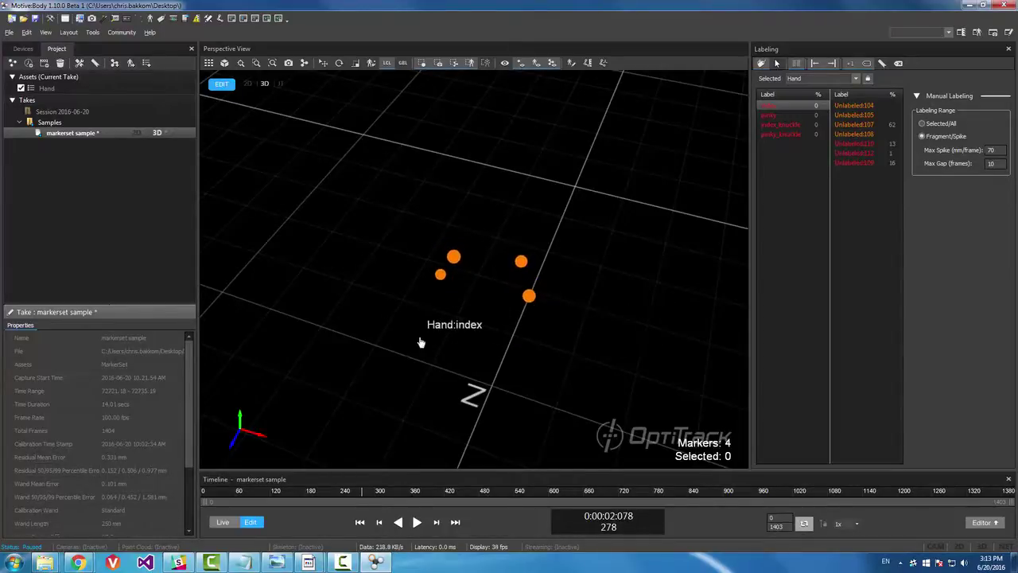
{"action": "key", "text": "Right"}
{"action": "key", "text": "Right"}
{"action": "key", "text": "Right"}
{"action": "key", "text": "Right"}
{"action": "key", "text": "Right"}
{"action": "key", "text": "Right"}
{"action": "key", "text": "Right"}
{"action": "key", "text": "Right"}
{"action": "key", "text": "Right"}
{"action": "key", "text": "Right"}
{"action": "key", "text": "Left"}
{"action": "key", "text": "Left"}
{"action": "key", "text": "Left"}
{"action": "key", "text": "Left"}
{"action": "key", "text": "Left"}
{"action": "key", "text": "Left"}
{"action": "key", "text": "Left"}
{"action": "key", "text": "Left"}
{"action": "key", "text": "Right"}
{"action": "key", "text": "Right"}
{"action": "key", "text": "Right"}
{"action": "key", "text": "Right"}
{"action": "key", "text": "Right"}
{"action": "key", "text": "Right"}
{"action": "key", "text": "Right"}
{"action": "key", "text": "Right"}
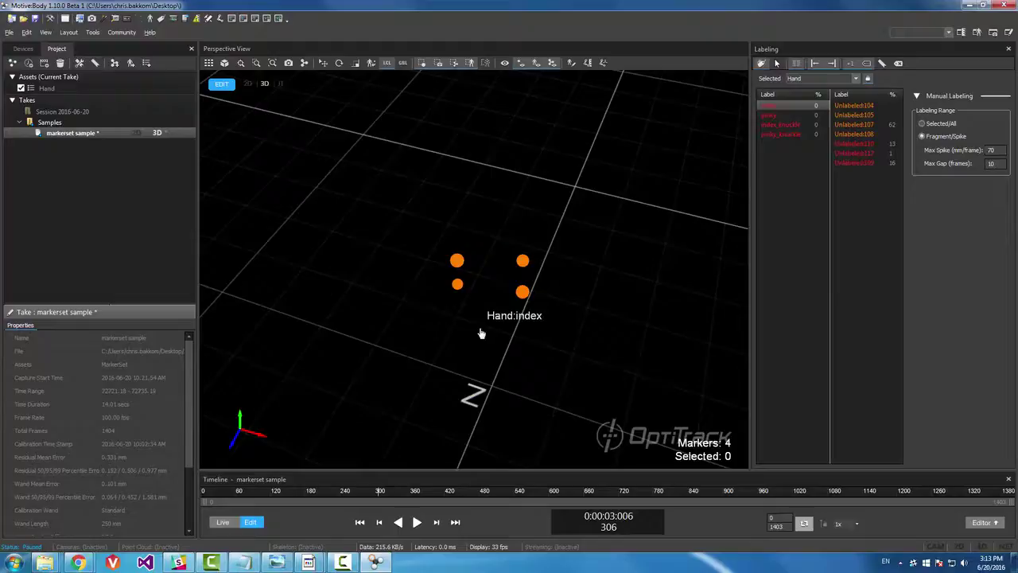
{"action": "key", "text": "Left"}
{"action": "key", "text": "Left"}
{"action": "key", "text": "Left"}
{"action": "key", "text": "Left"}
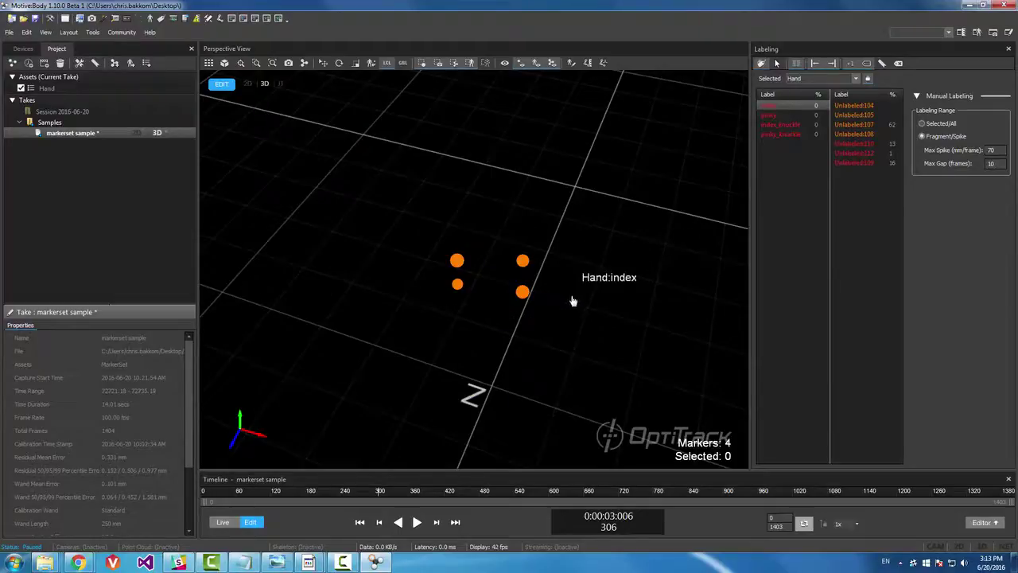
Step: Label the four markers index, pinky, index_knuckle and pinky_knuckle, then orbit to check them
{"action": "left_click", "coordinate": [522, 294]}
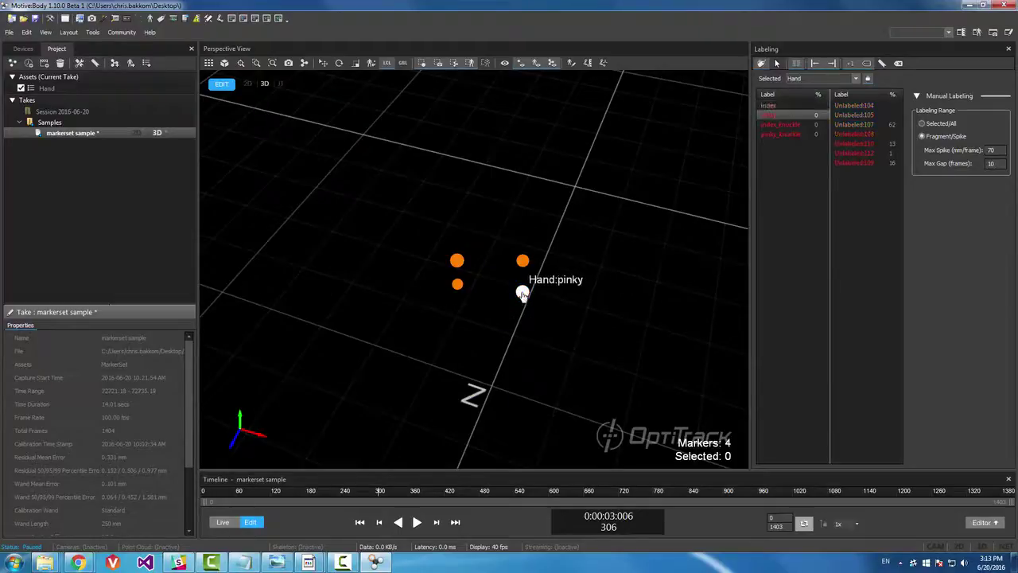
{"action": "left_click", "coordinate": [459, 288]}
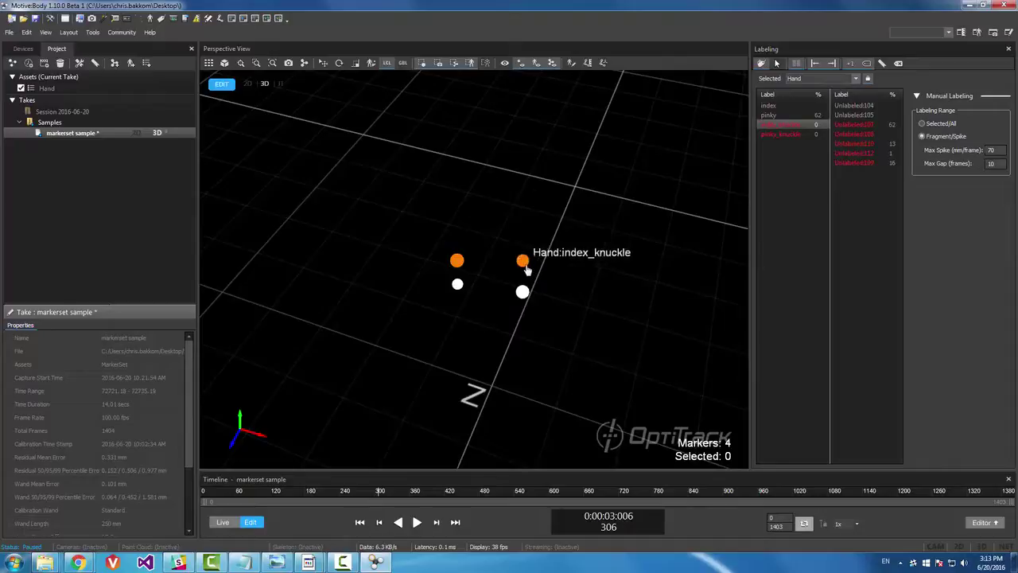
{"action": "left_click", "coordinate": [523, 264]}
{"action": "left_click", "coordinate": [457, 262]}
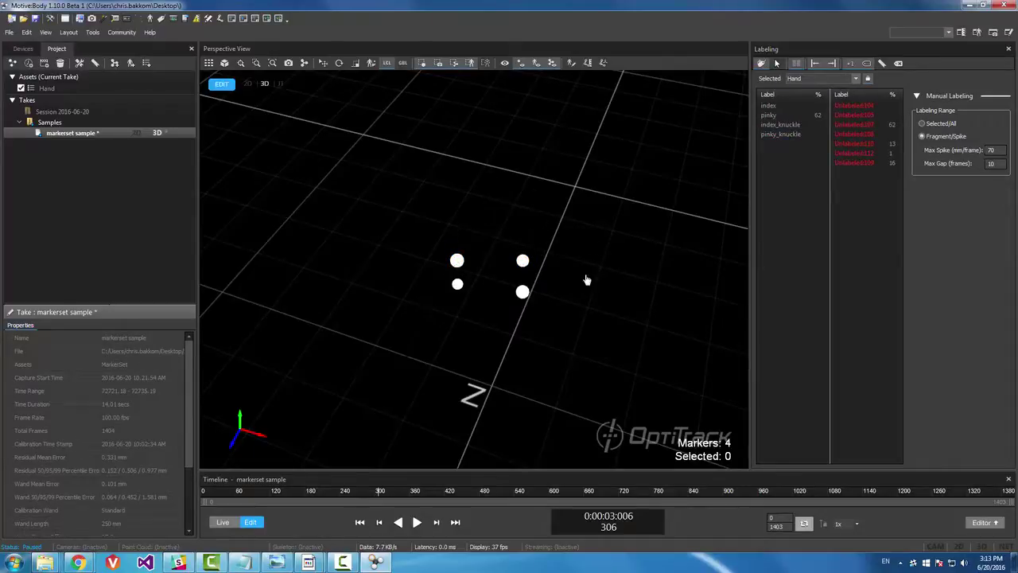
{"action": "right_click_drag", "start_coordinate": [586, 279], "coordinate": [614, 263]}
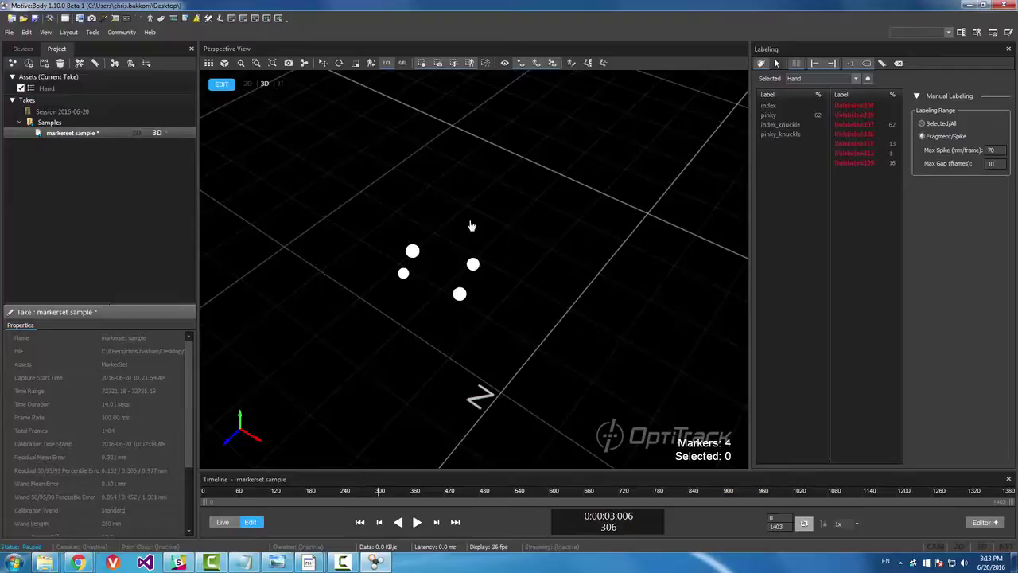
Step: Select all four markers and turn on Marker Labels name tags in the viewport
{"action": "left_click", "coordinate": [773, 64]}
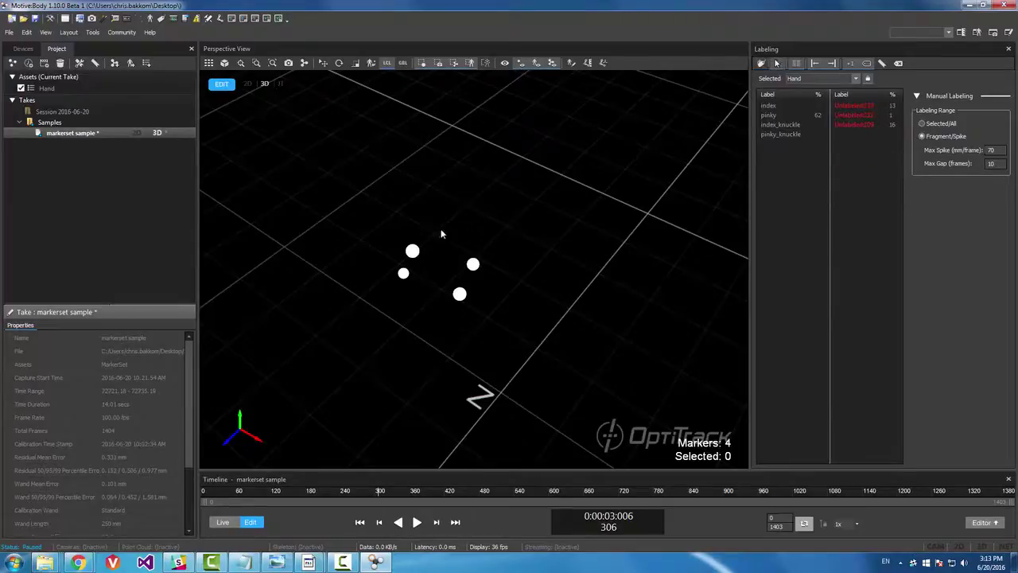
{"action": "left_click_drag", "start_coordinate": [367, 223], "coordinate": [554, 379]}
{"action": "left_click", "coordinate": [508, 63]}
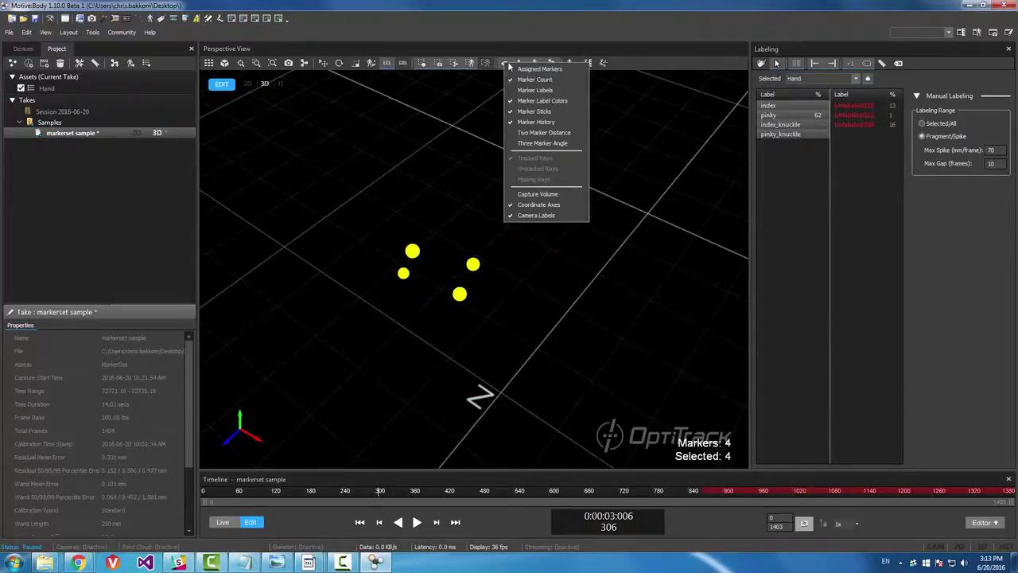
{"action": "left_click", "coordinate": [545, 88]}
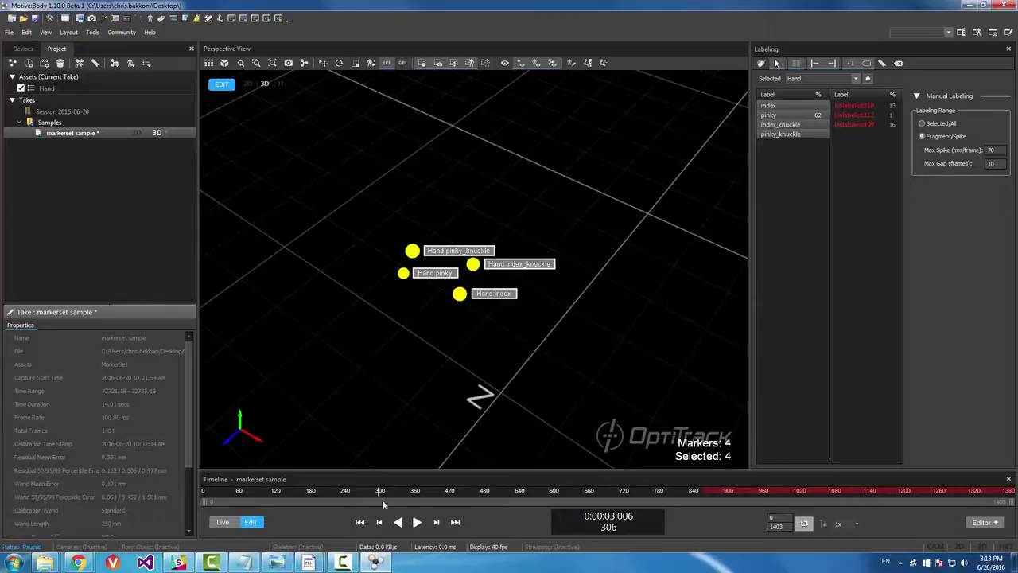
Step: Scrub forward to where pinky becomes unlabeled, then return to frame 761
{"action": "left_click_drag", "start_coordinate": [378, 493], "coordinate": [726, 490]}
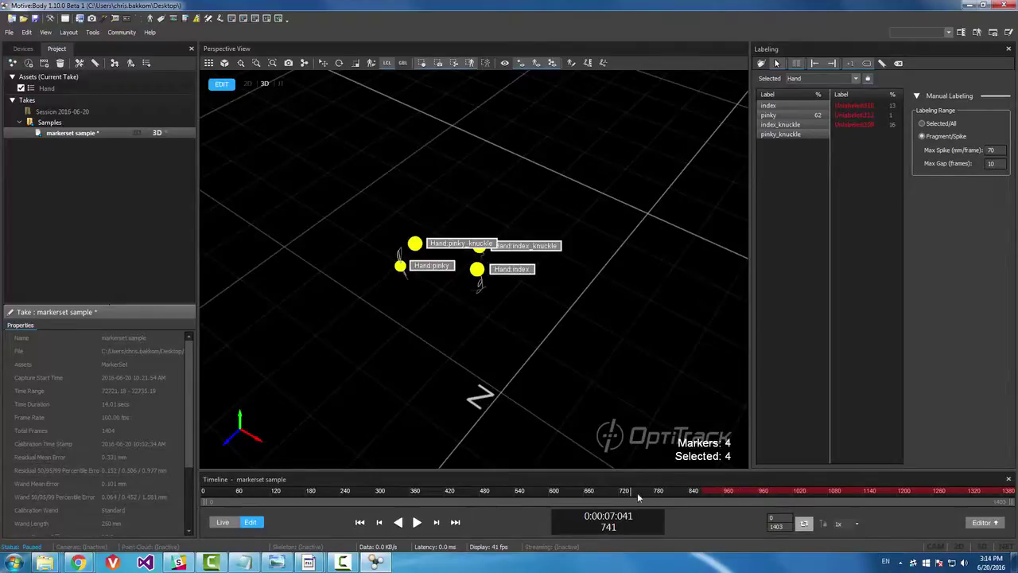
{"action": "mouse_move", "coordinate": [633, 494]}
{"action": "left_mouse_down"}
{"action": "mouse_move", "coordinate": [715, 495]}
{"action": "mouse_move", "coordinate": [724, 485]}
{"action": "mouse_move", "coordinate": [770, 494]}
{"action": "mouse_move", "coordinate": [680, 495]}
{"action": "left_mouse_up"}
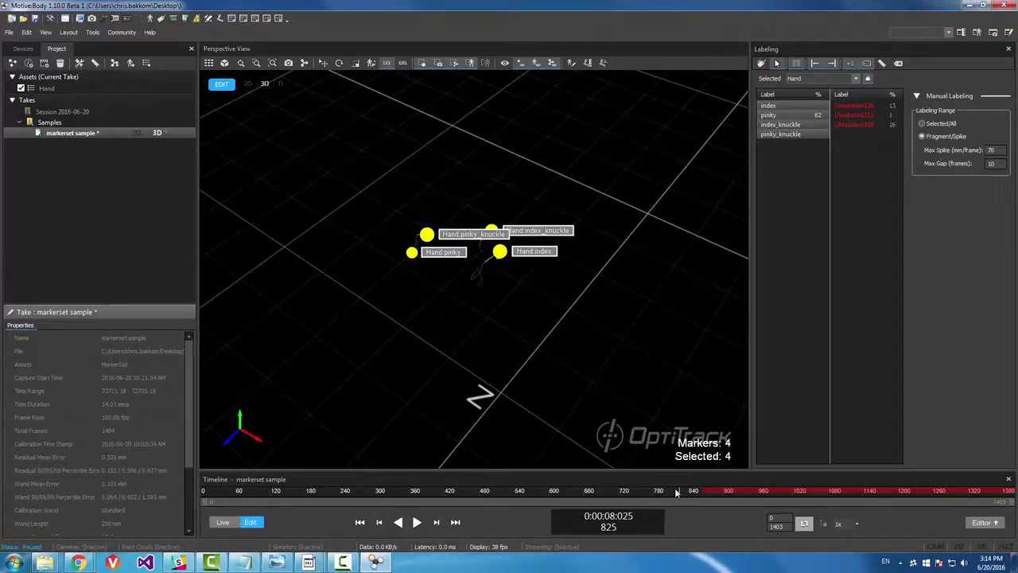
{"action": "left_click_drag", "start_coordinate": [682, 493], "coordinate": [786, 498]}
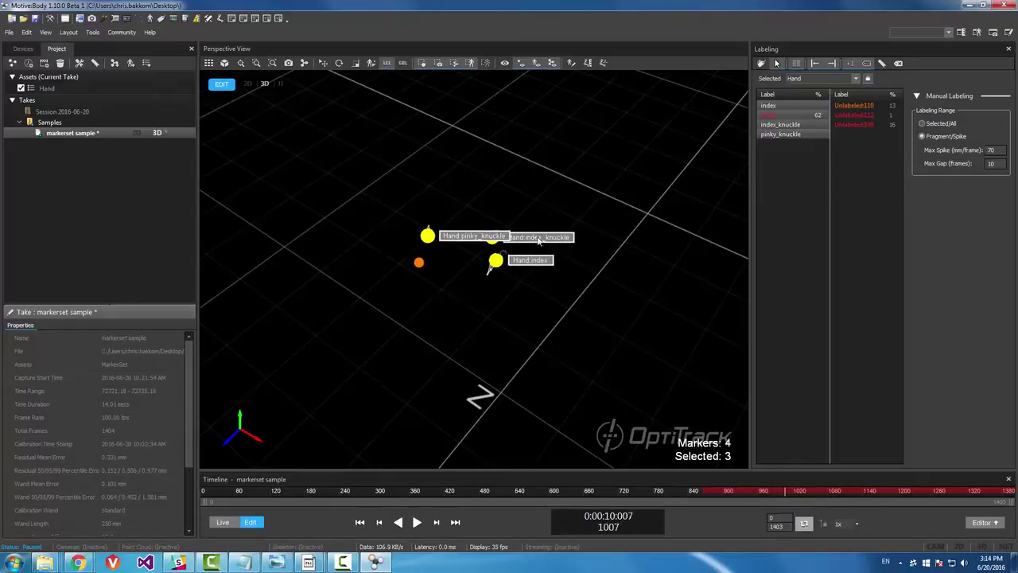
{"action": "right_click_drag", "start_coordinate": [538, 240], "coordinate": [432, 261]}
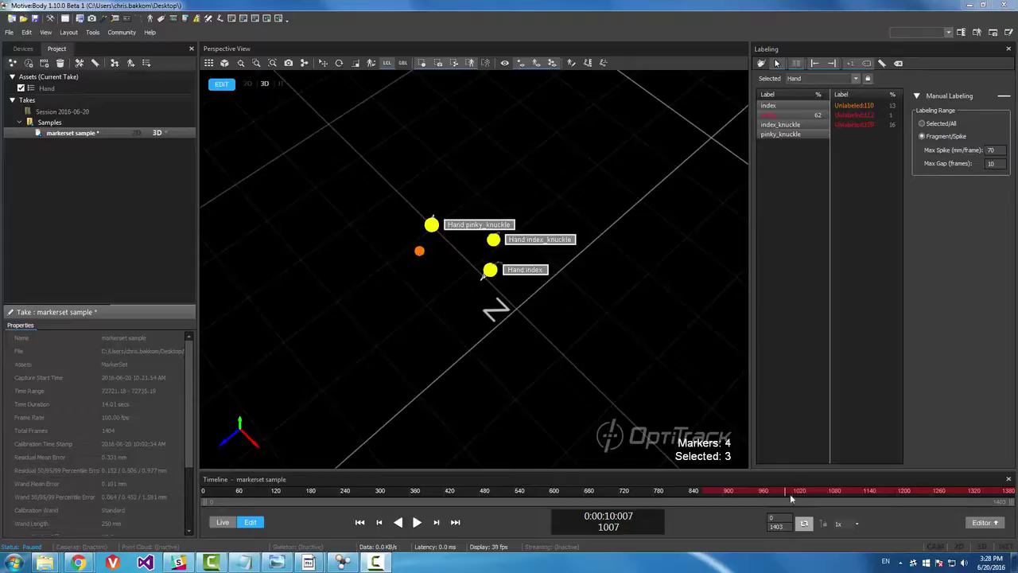
{"action": "left_click_drag", "start_coordinate": [783, 491], "coordinate": [642, 492]}
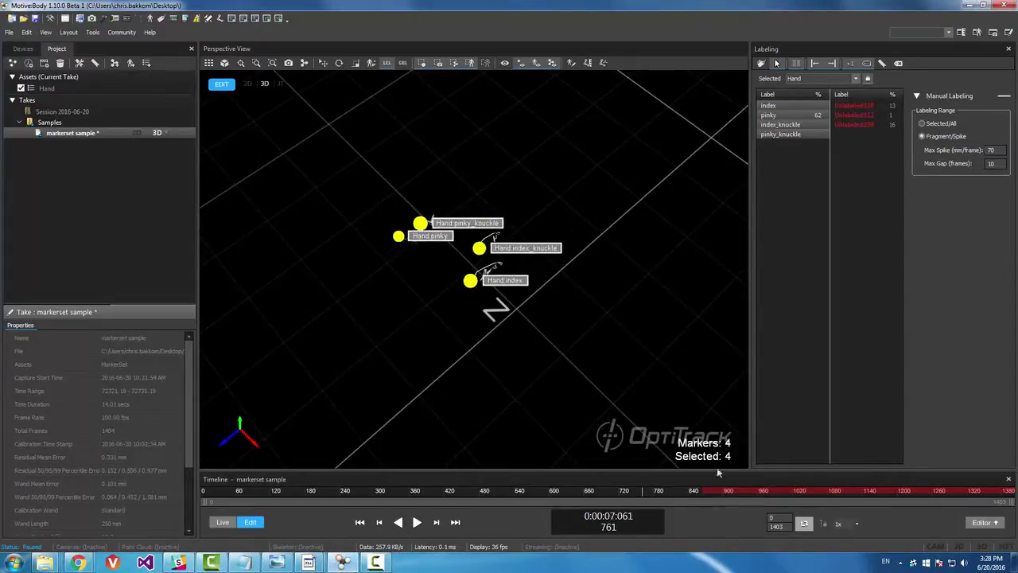
Step: Select only the pinky marker, open the graph Editor, and compare Unlabeled 110's curves at the gap
{"action": "left_click", "coordinate": [583, 269]}
{"action": "left_click_drag", "start_coordinate": [375, 223], "coordinate": [414, 255]}
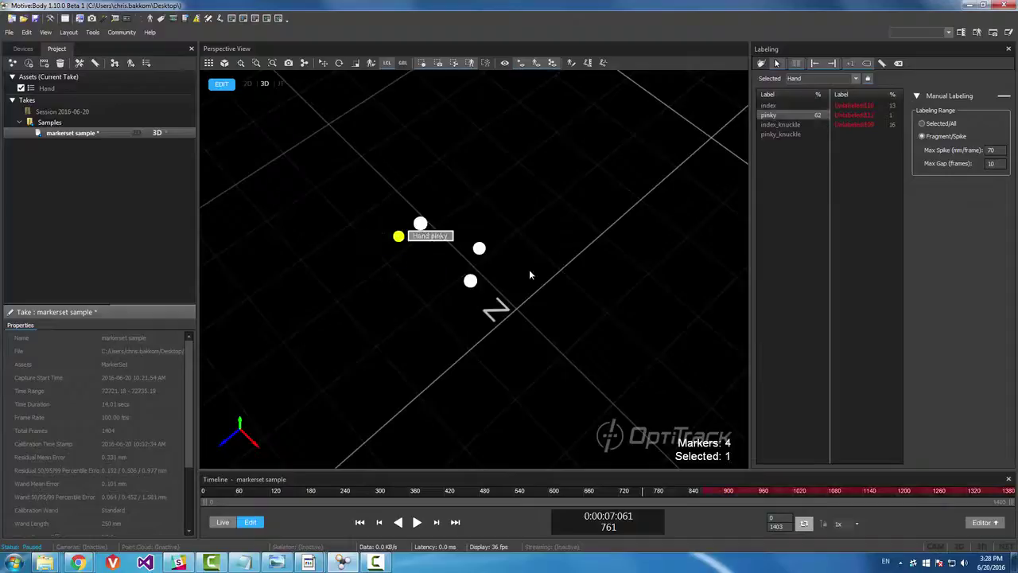
{"action": "left_click", "coordinate": [982, 523]}
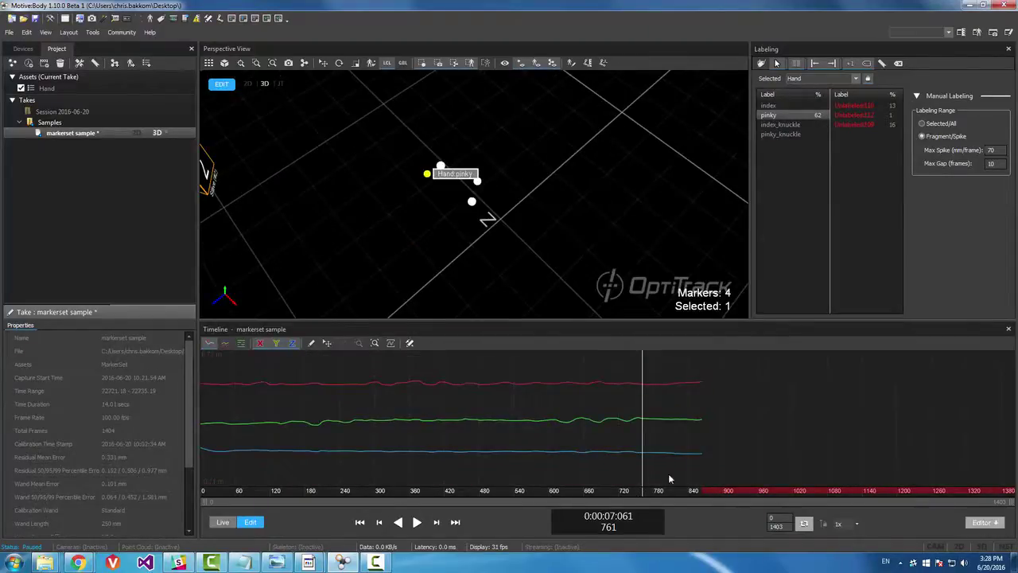
{"action": "mouse_move", "coordinate": [644, 481]}
{"action": "left_mouse_down"}
{"action": "mouse_move", "coordinate": [658, 493]}
{"action": "mouse_move", "coordinate": [865, 495]}
{"action": "mouse_move", "coordinate": [790, 501]}
{"action": "mouse_move", "coordinate": [827, 497]}
{"action": "mouse_move", "coordinate": [761, 490]}
{"action": "left_mouse_up"}
{"action": "left_click", "coordinate": [440, 183]}
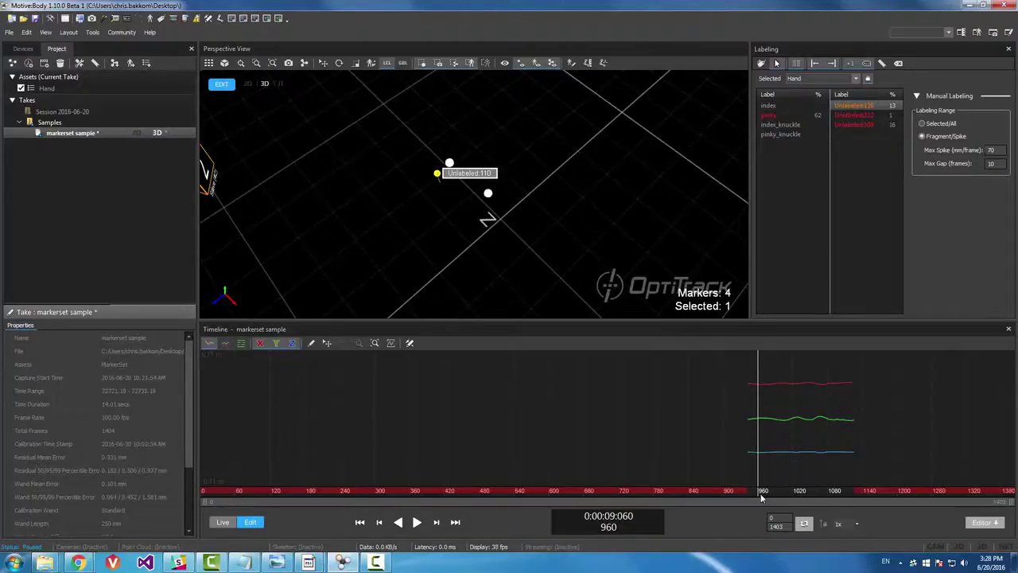
{"action": "mouse_move", "coordinate": [757, 497]}
{"action": "left_mouse_down"}
{"action": "mouse_move", "coordinate": [636, 492]}
{"action": "mouse_move", "coordinate": [809, 493]}
{"action": "mouse_move", "coordinate": [686, 504]}
{"action": "mouse_move", "coordinate": [830, 504]}
{"action": "mouse_move", "coordinate": [694, 503]}
{"action": "left_mouse_up"}
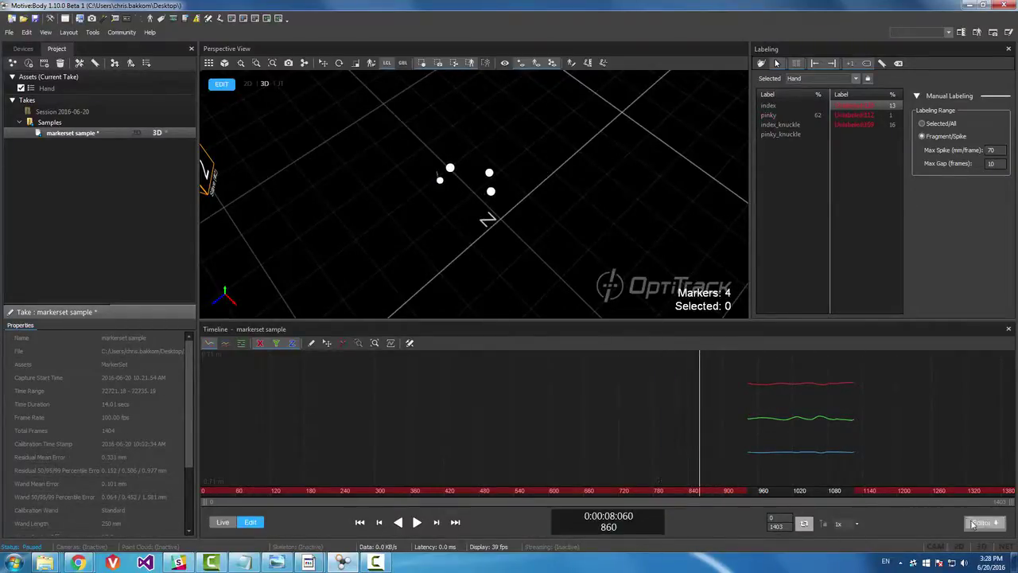
Step: Close the Editor and assign the unlabeled marker at frame 983 and Unlabeled:109 to pinky
{"action": "left_click", "coordinate": [984, 522]}
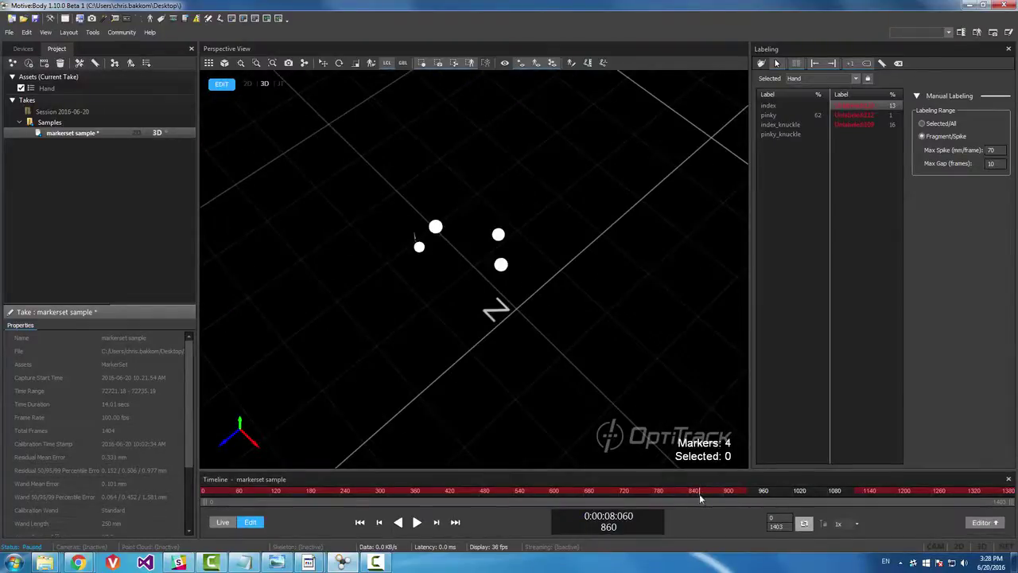
{"action": "left_click", "coordinate": [414, 235]}
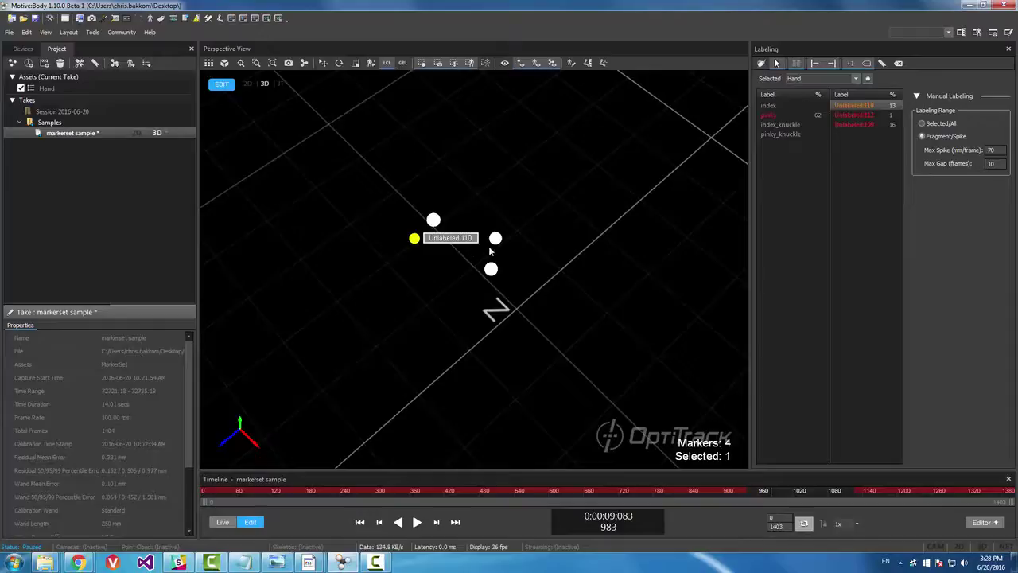
{"action": "left_click", "coordinate": [767, 116]}
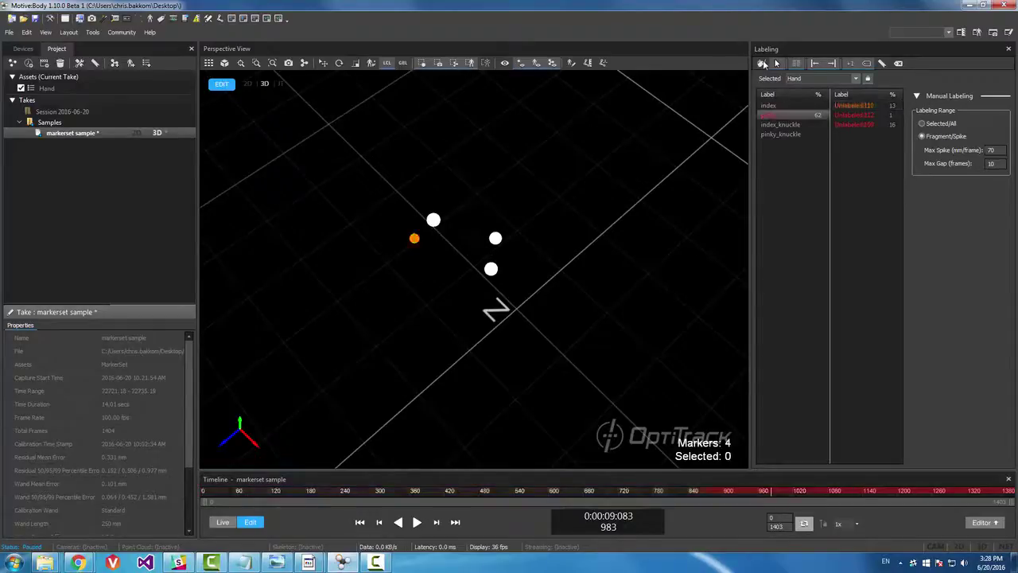
{"action": "left_click", "coordinate": [415, 240]}
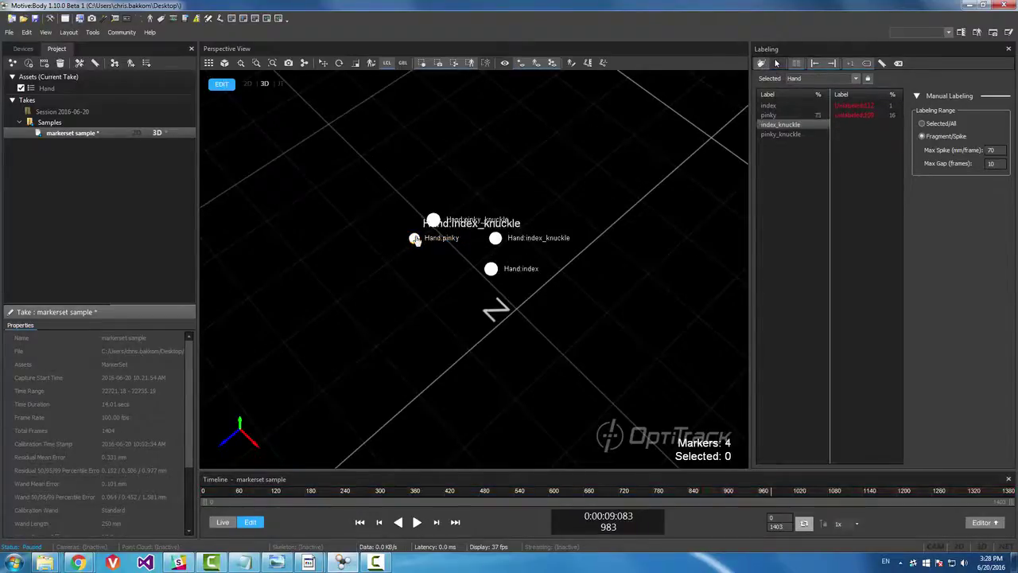
{"action": "left_click_drag", "start_coordinate": [769, 491], "coordinate": [912, 499]}
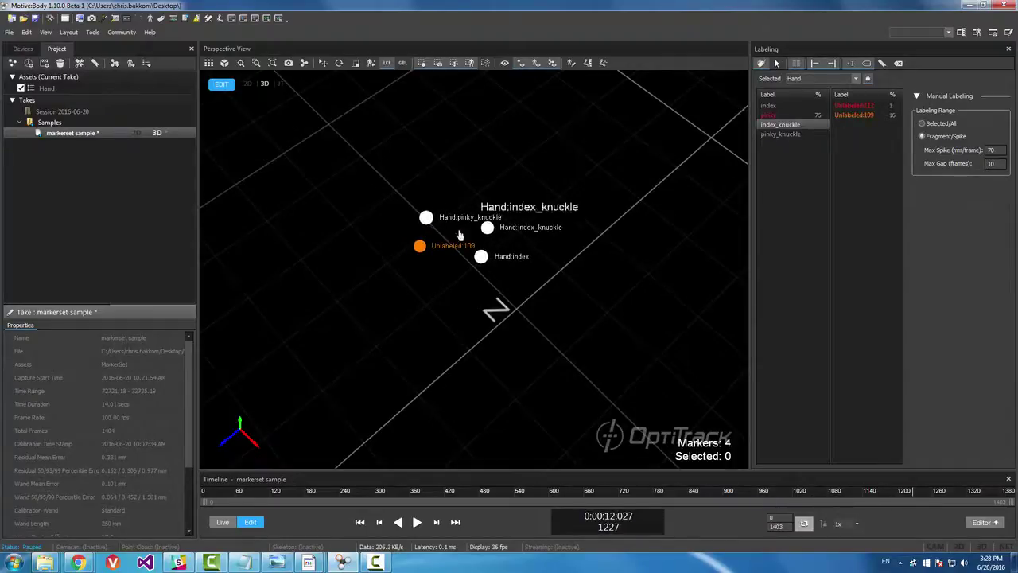
{"action": "left_click", "coordinate": [419, 245]}
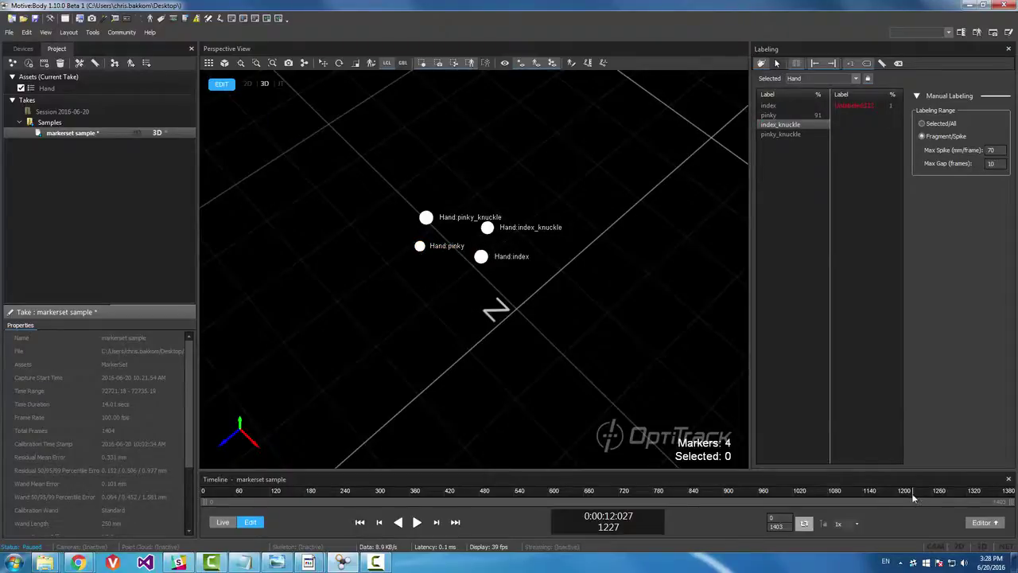
Step: Assign Unlabeled:112 to the pinky label
{"action": "left_click_drag", "start_coordinate": [912, 498], "coordinate": [882, 491]}
{"action": "left_click", "coordinate": [776, 117]}
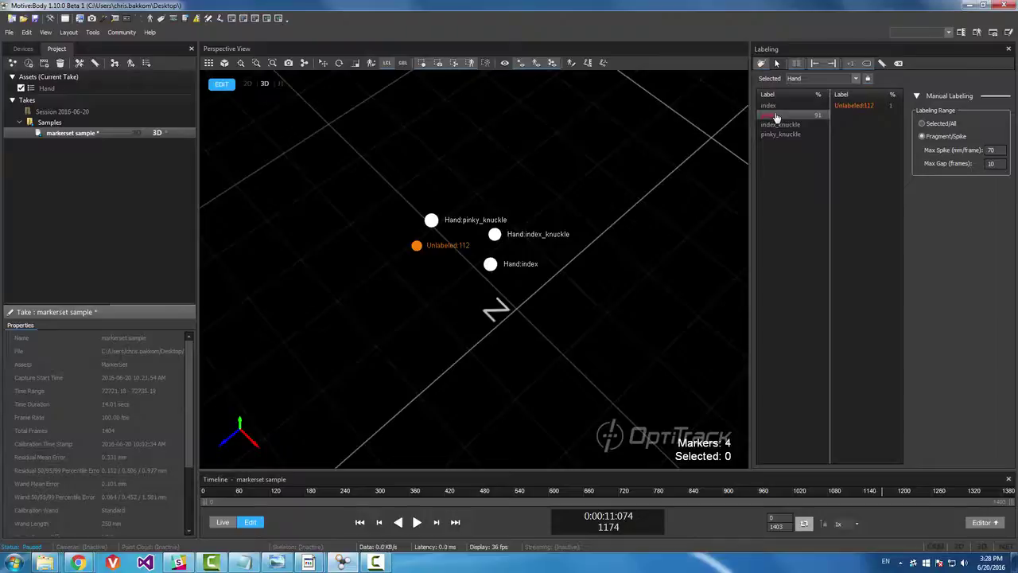
{"action": "left_click", "coordinate": [417, 245]}
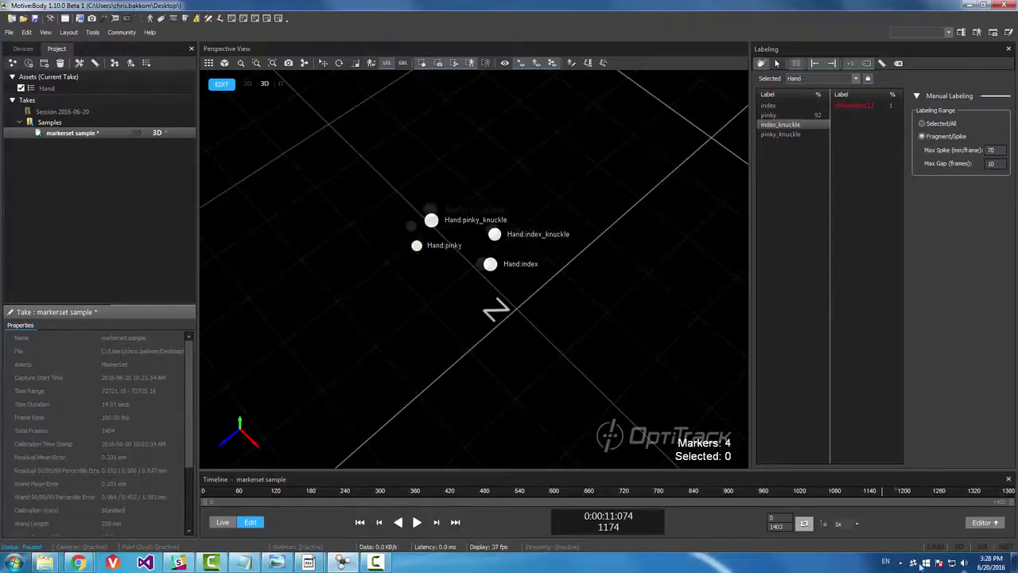
{"action": "left_click_drag", "start_coordinate": [883, 491], "coordinate": [723, 476]}
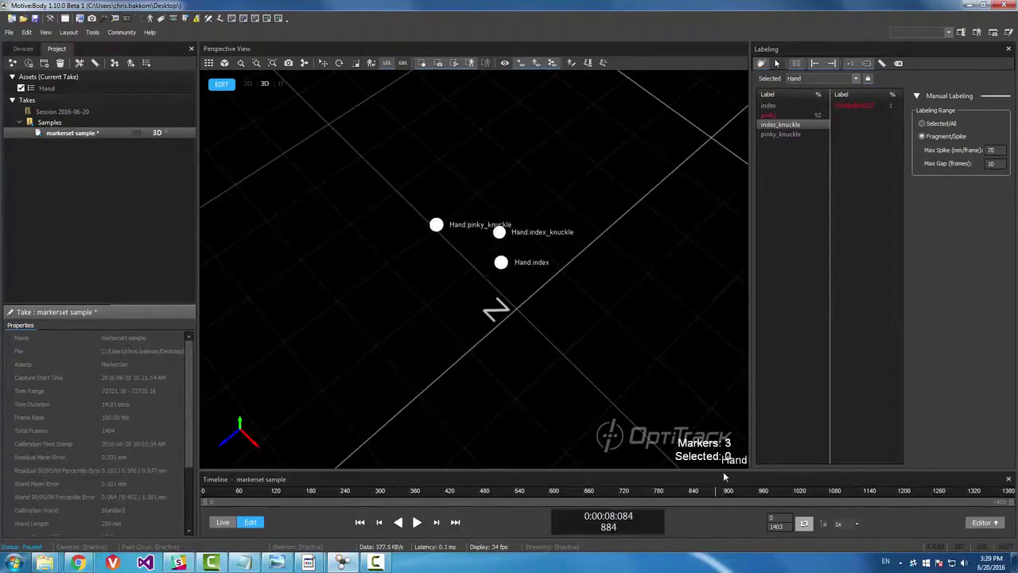
Step: Play back the take to verify pinky, then jump to frames 879 and 612
{"action": "left_click", "coordinate": [416, 522]}
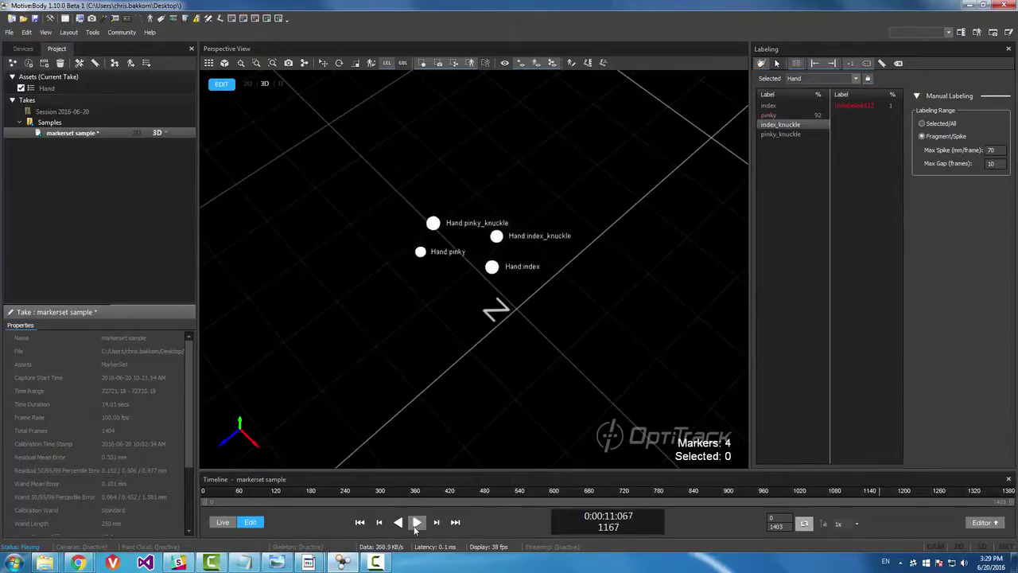
{"action": "left_click", "coordinate": [416, 522]}
{"action": "left_click", "coordinate": [711, 500]}
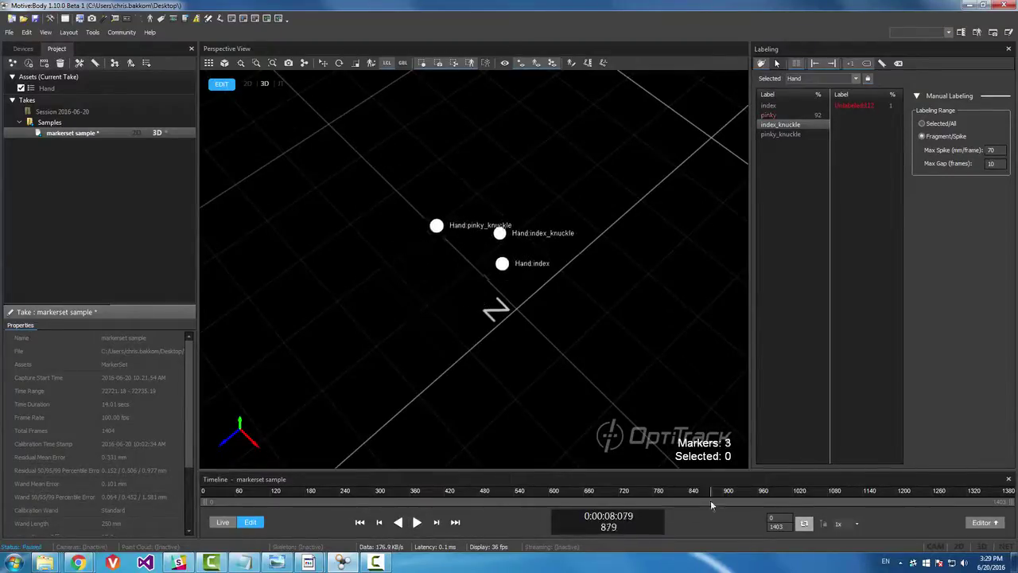
{"action": "left_click_drag", "start_coordinate": [710, 499], "coordinate": [555, 494]}
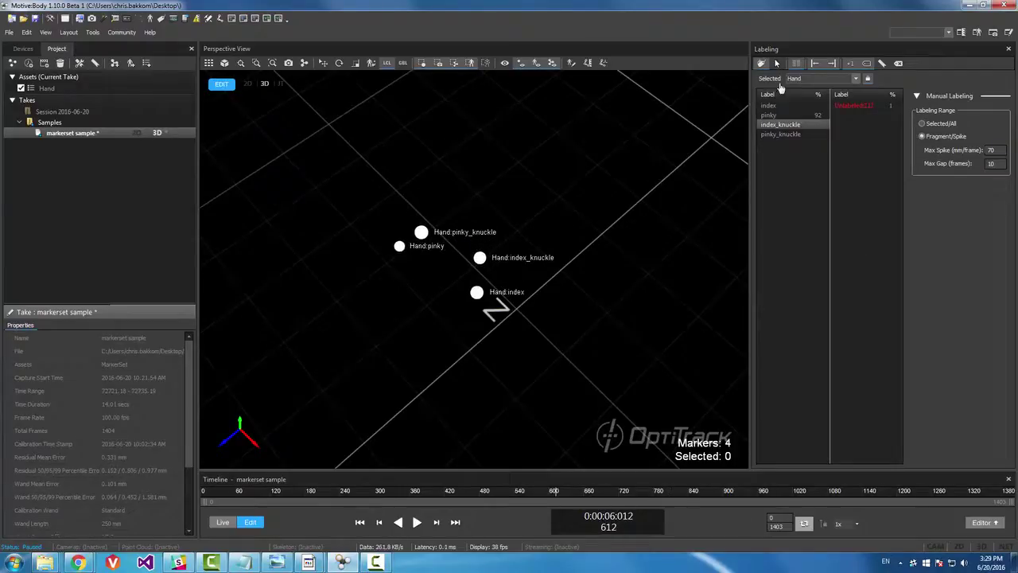
Step: Select all four Hand markers and scrub the take, returning to the gap near frame 932
{"action": "left_click", "coordinate": [778, 63]}
{"action": "right_click_drag", "start_coordinate": [491, 241], "coordinate": [373, 187]}
{"action": "left_click_drag", "start_coordinate": [373, 173], "coordinate": [531, 327]}
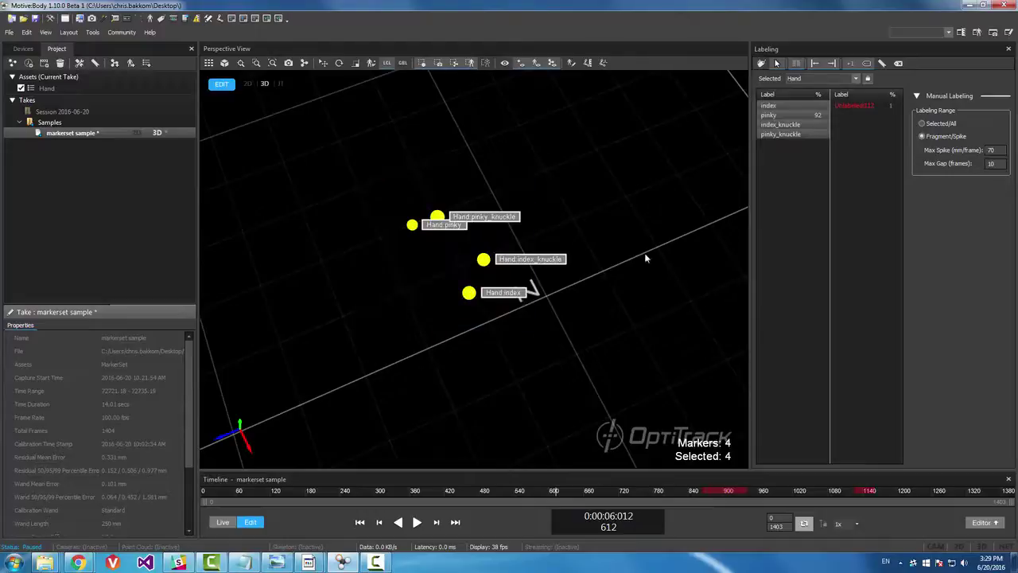
{"action": "left_click_drag", "start_coordinate": [382, 499], "coordinate": [827, 494]}
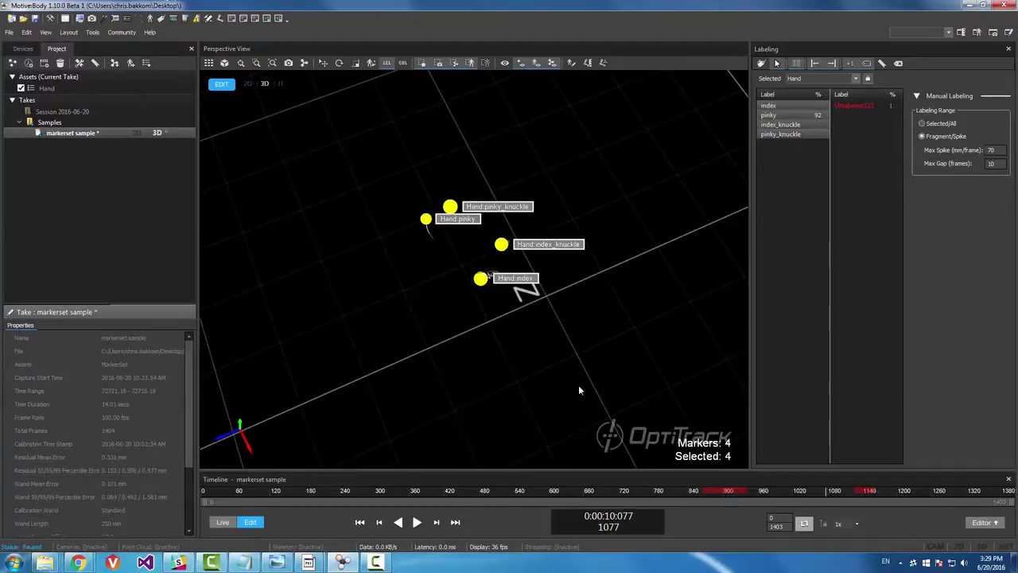
{"action": "left_click_drag", "start_coordinate": [827, 495], "coordinate": [645, 498]}
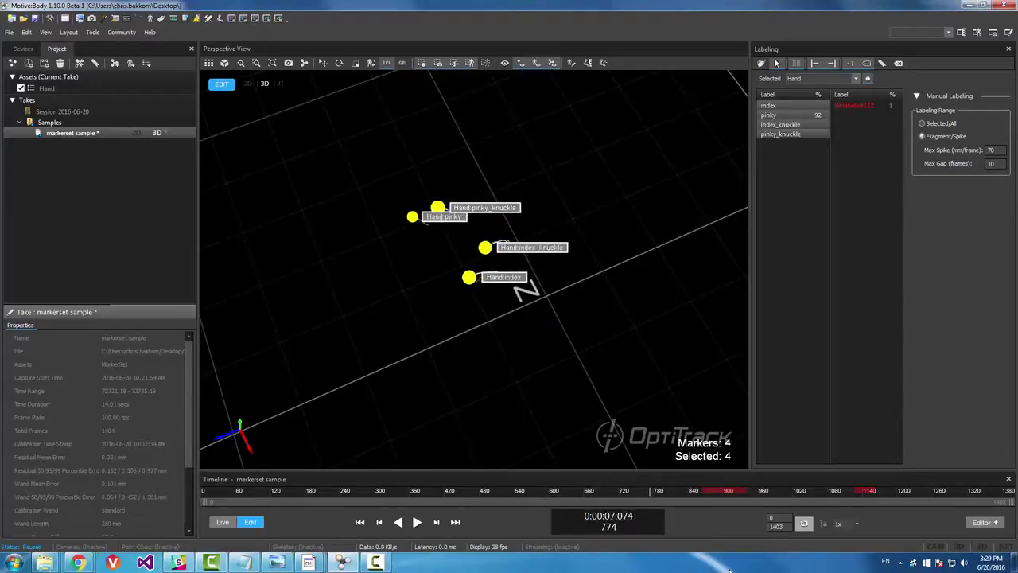